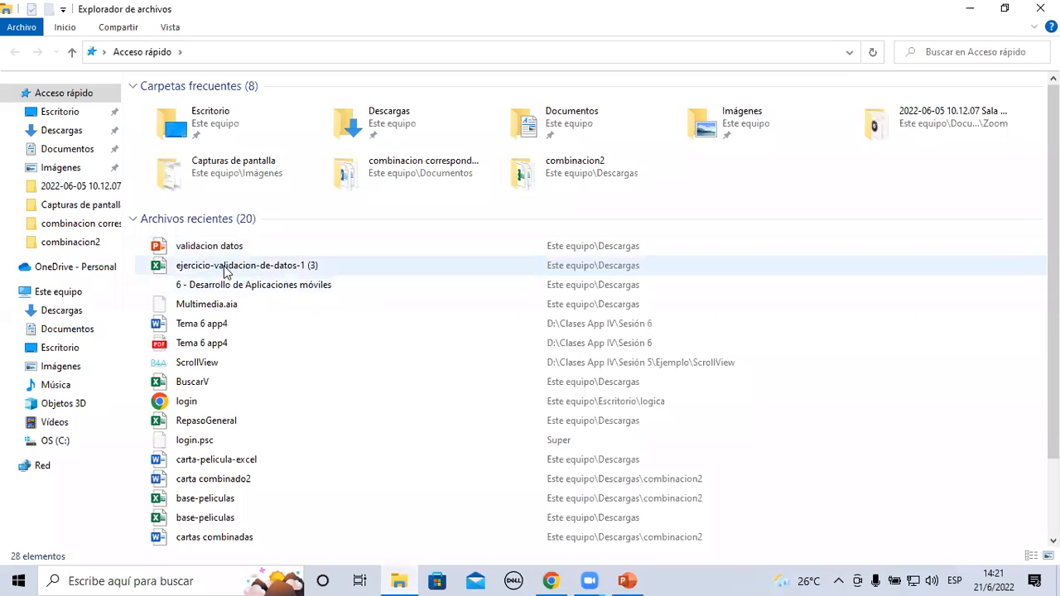
Step: Open the ejercicio-validacion-de-datos-1 (3) workbook and show the patient table and instructions on the Ejercicio 1 sheet
click(225, 270)
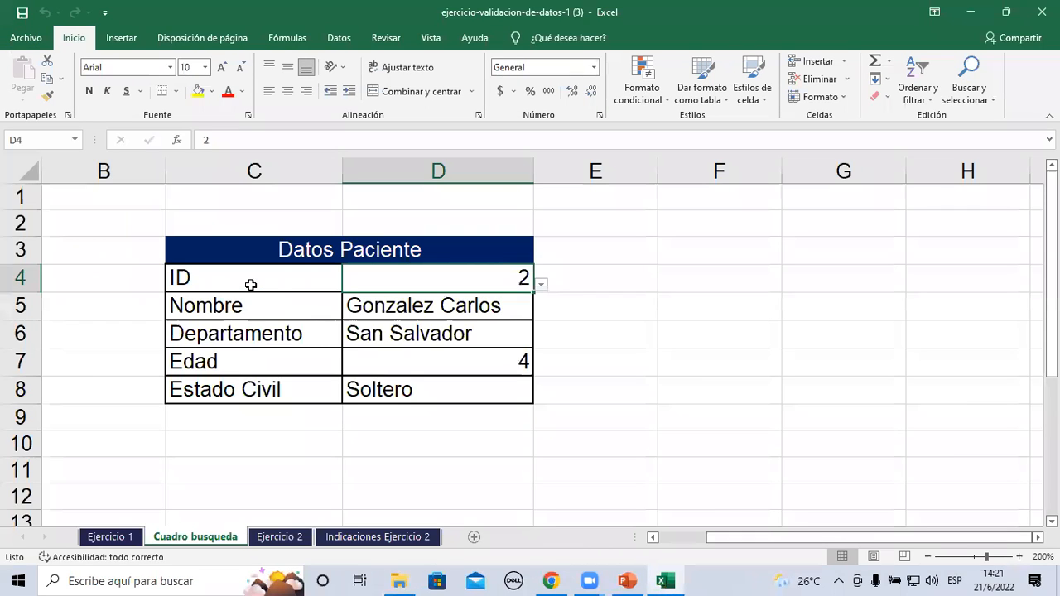
click(109, 536)
scroll(571, 281, down, 1)
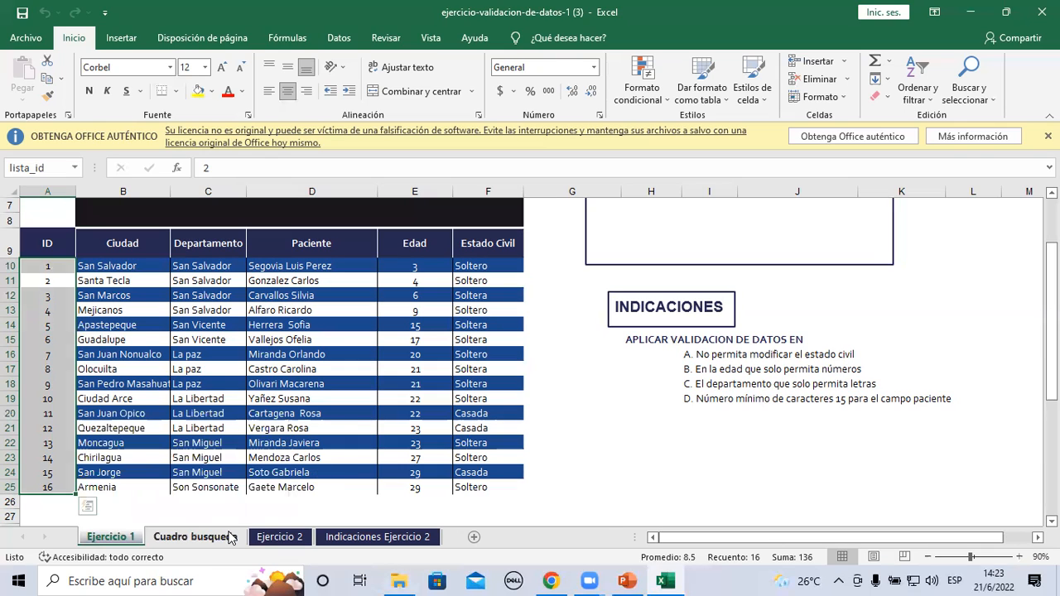
Step: Test the patient lookup on the Cuadro busqueda sheet by choosing ID 5 and then ID 11 in cell D4
click(195, 537)
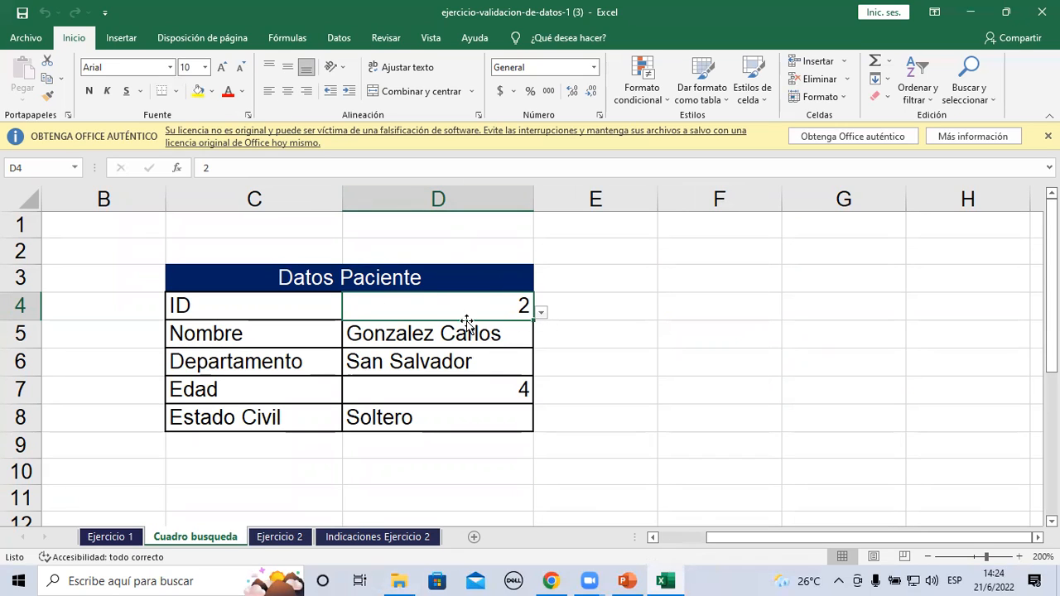
click(541, 314)
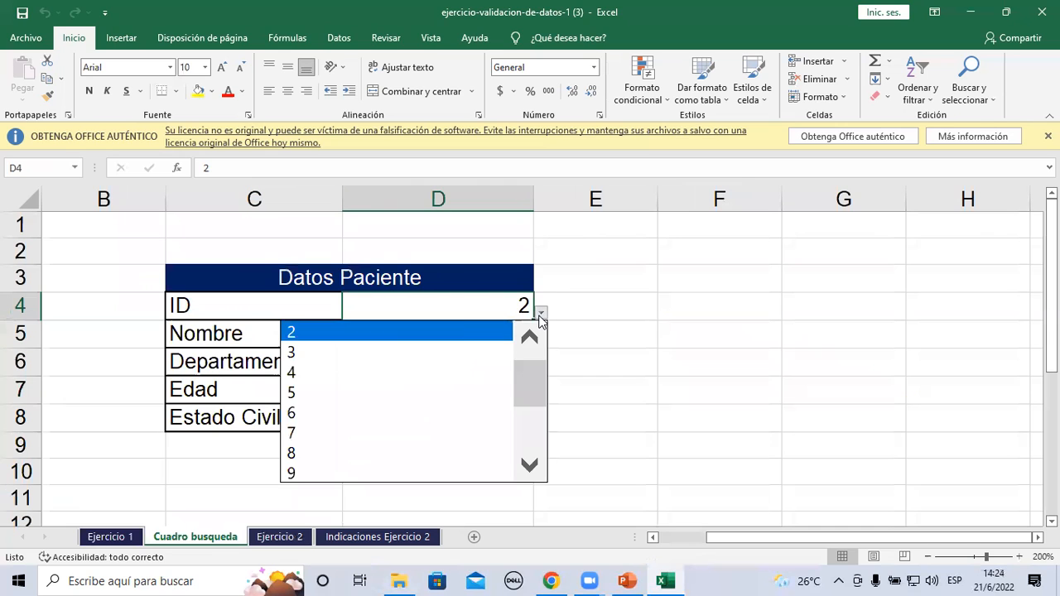
click(342, 394)
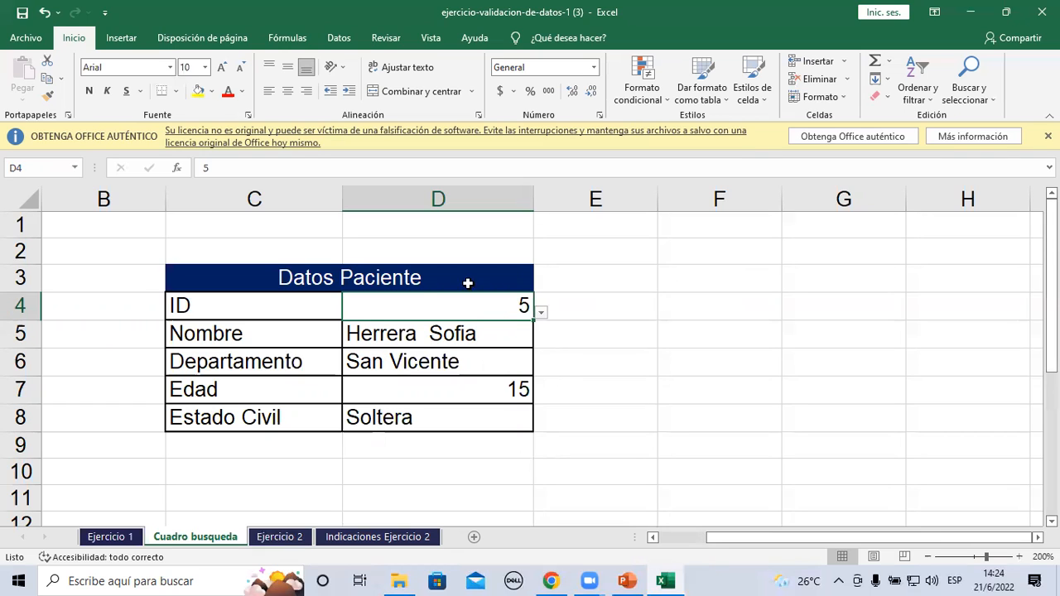
click(546, 312)
click(522, 308)
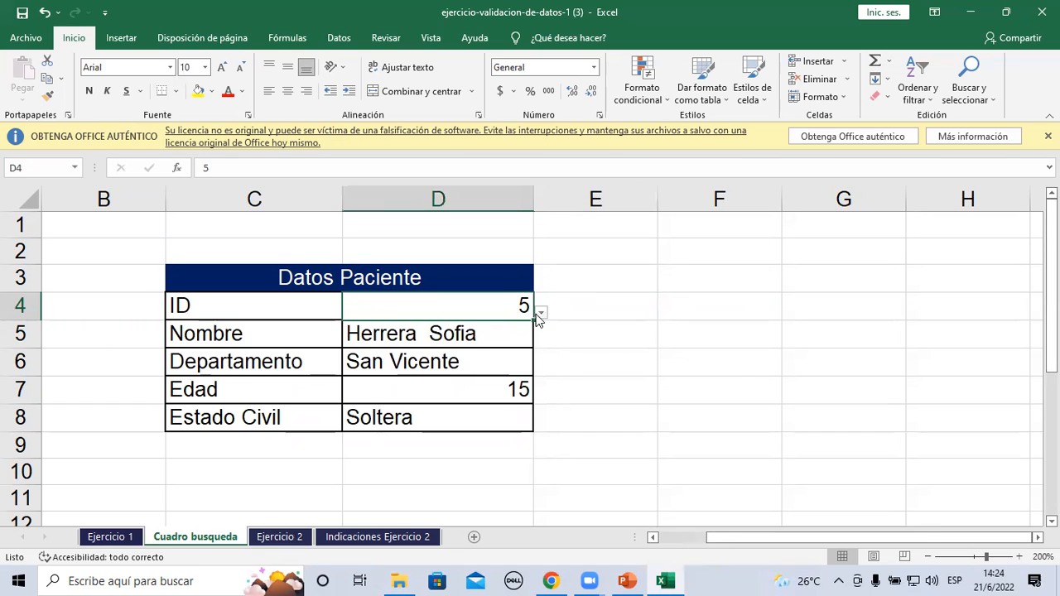
click(541, 312)
click(349, 448)
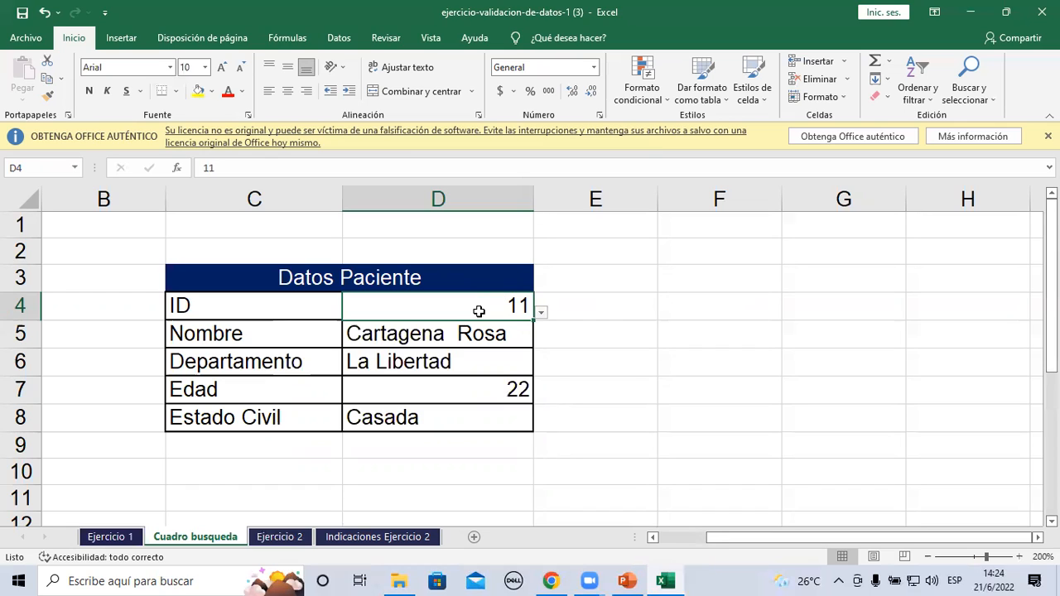
Step: Return to the Ejercicio 1 sheet and select the Estado Civil entries in F10:F25
click(113, 539)
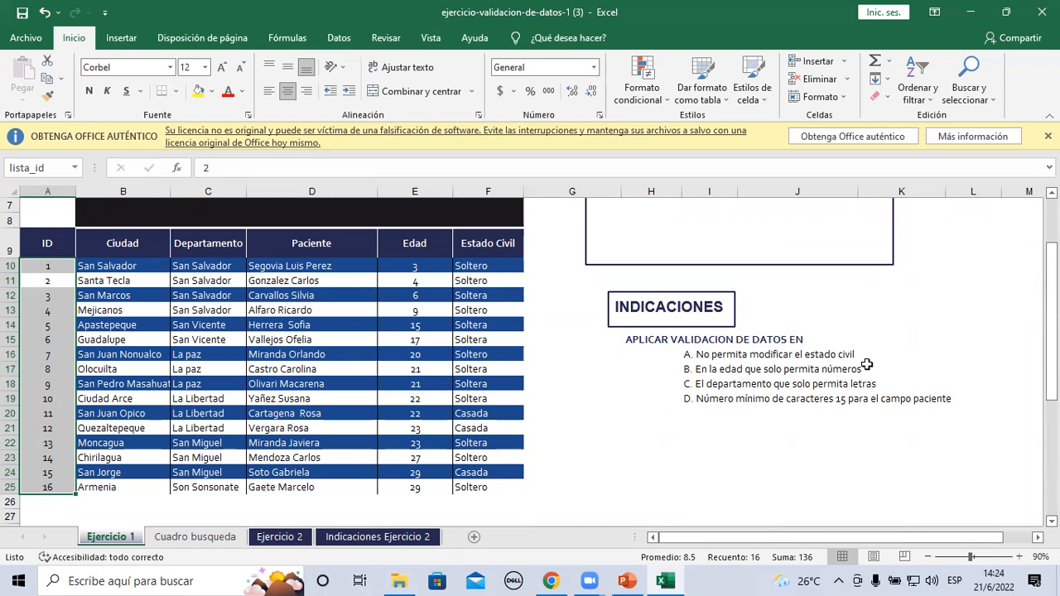
scroll(911, 377, up, 1)
scroll(947, 428, down, 1)
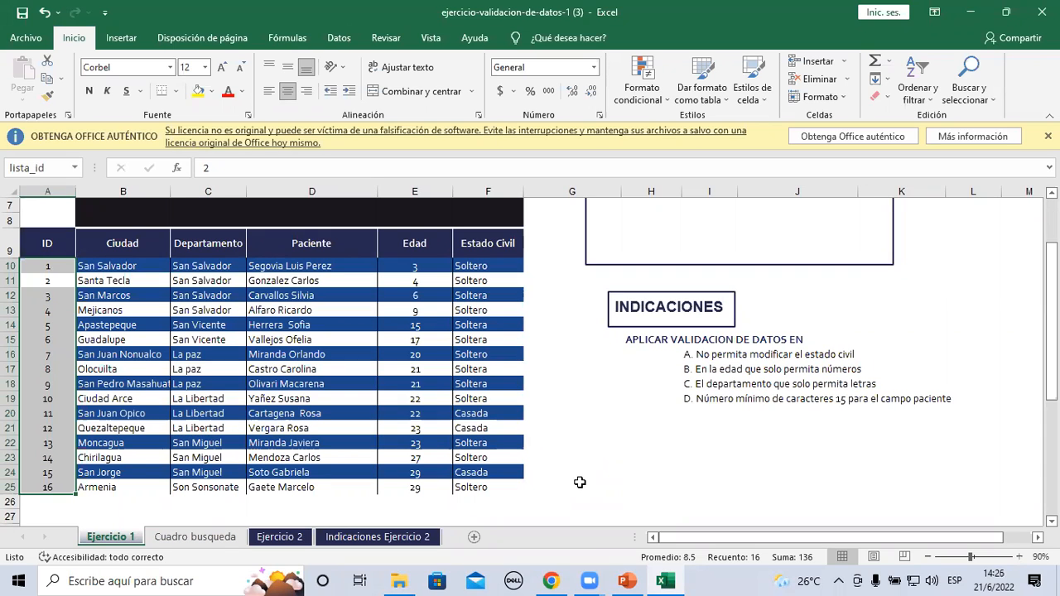
click(1018, 556)
click(1018, 556)
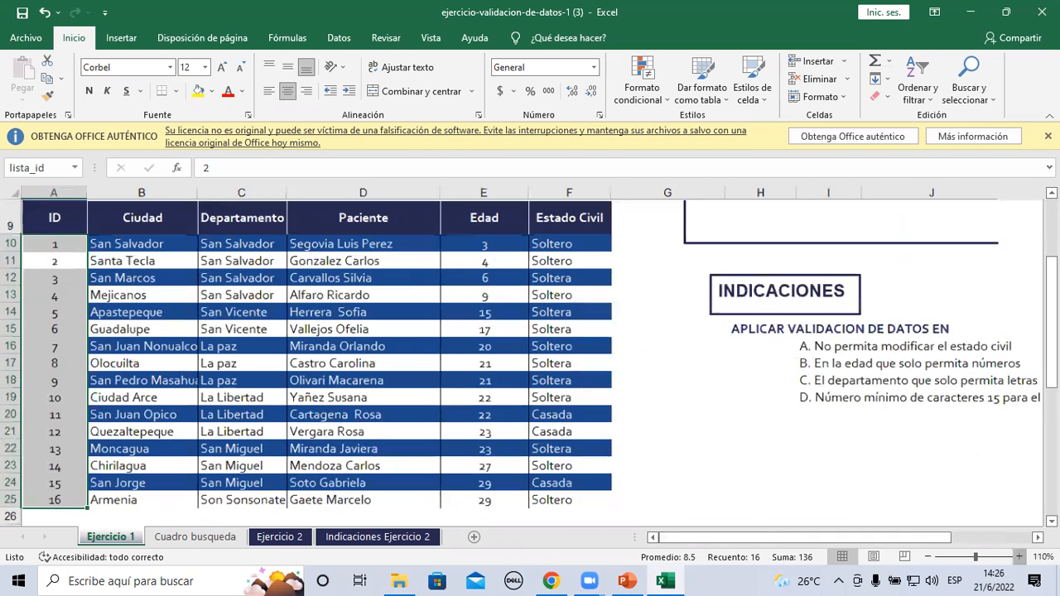
click(589, 248)
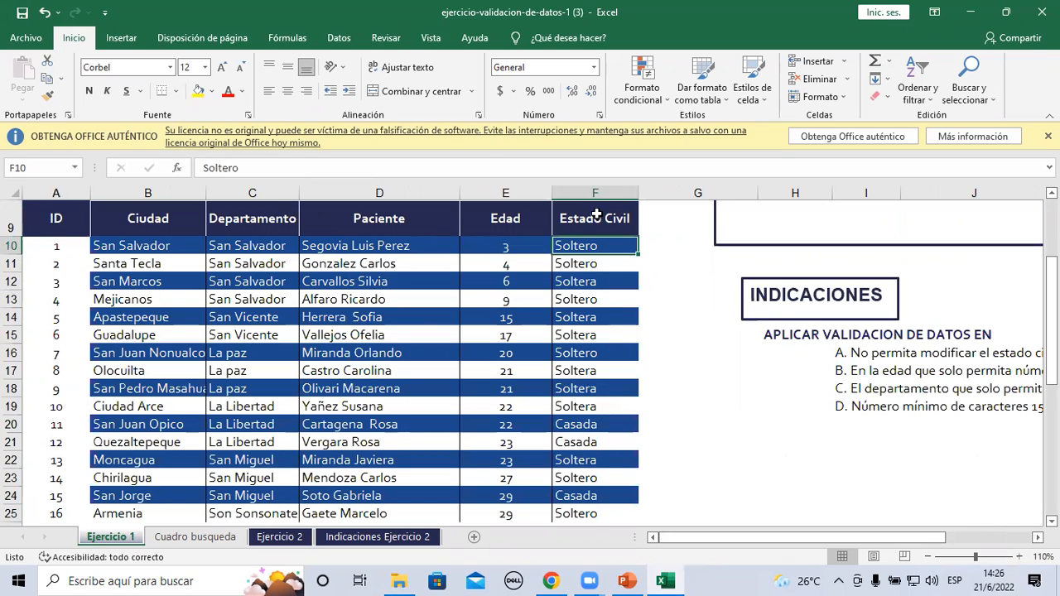
drag(576, 247, 563, 440)
scroll(732, 475, up, 1)
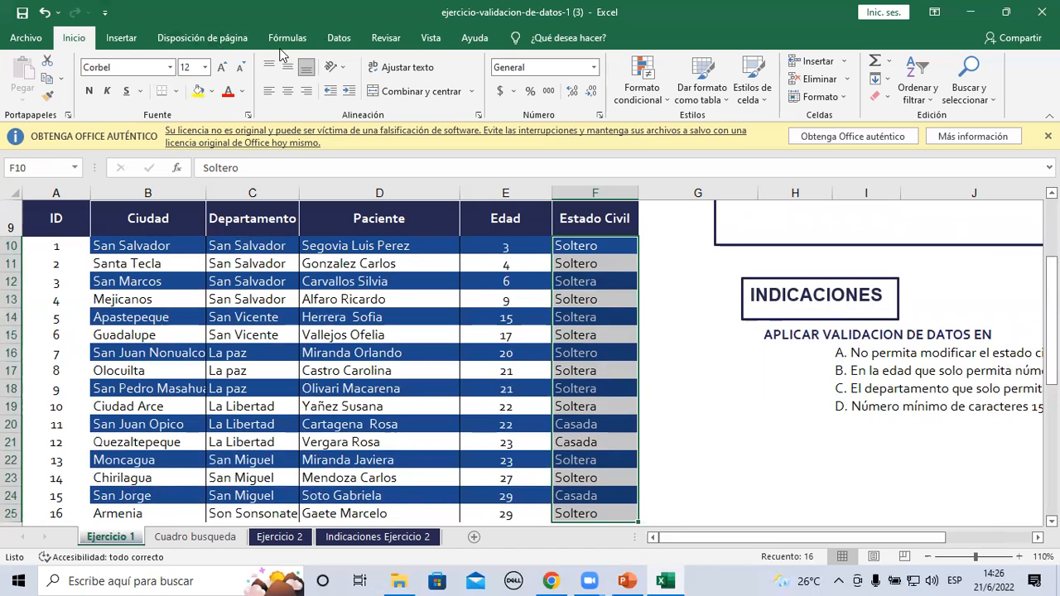
Step: Open Data Validation for the selected Estado Civil cells and set the allowed criterion to Personalizada
click(337, 39)
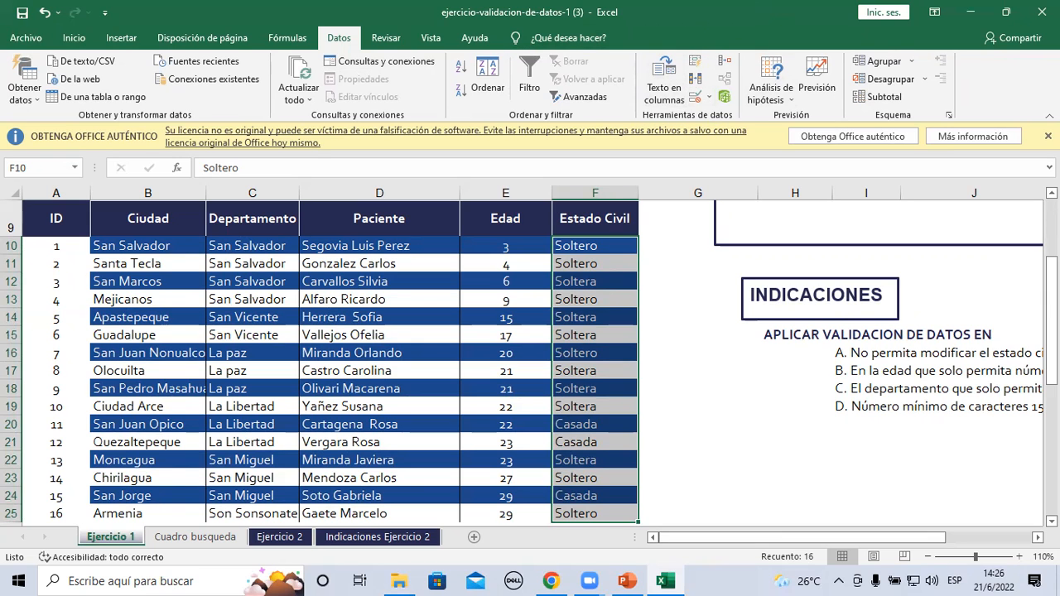
click(1047, 135)
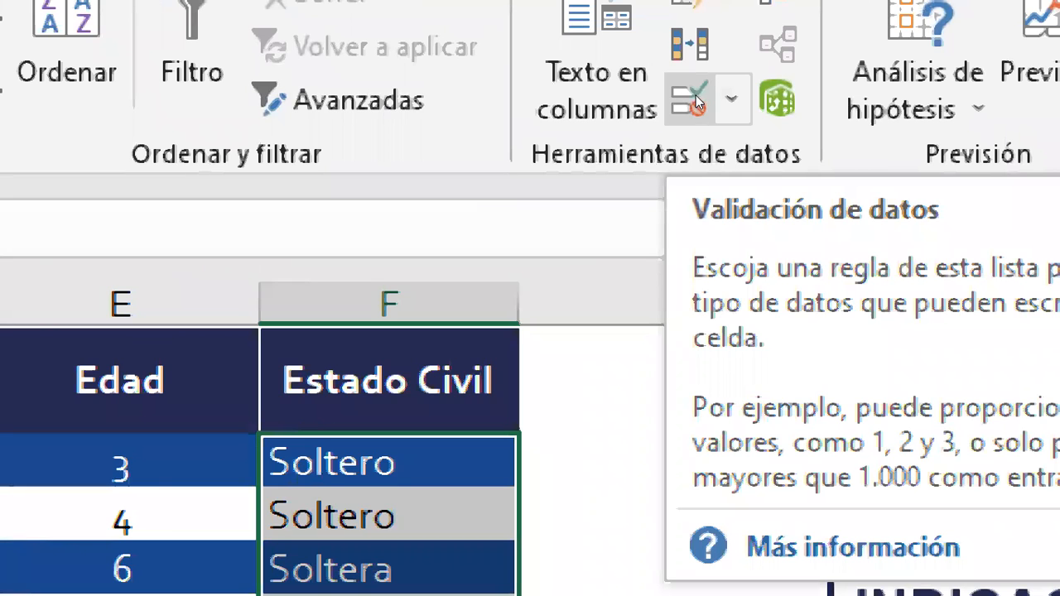
click(695, 95)
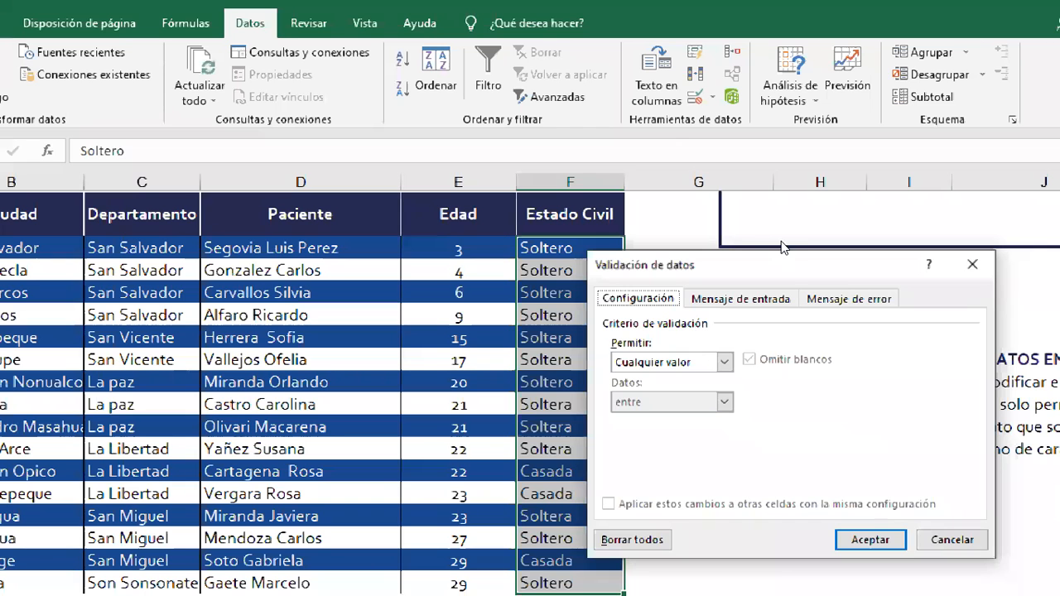
drag(876, 270, 406, 135)
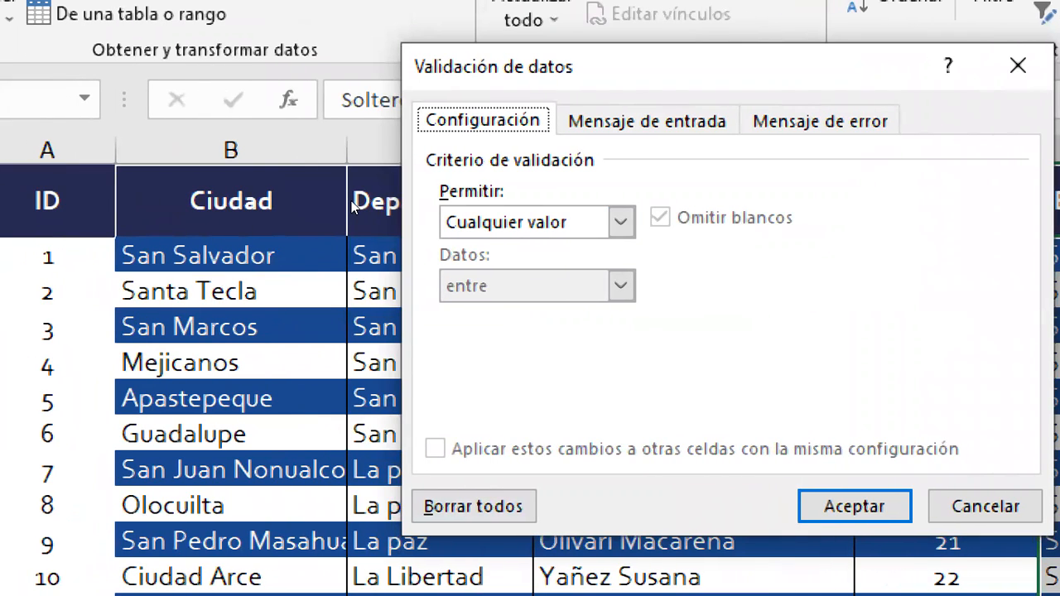
click(621, 222)
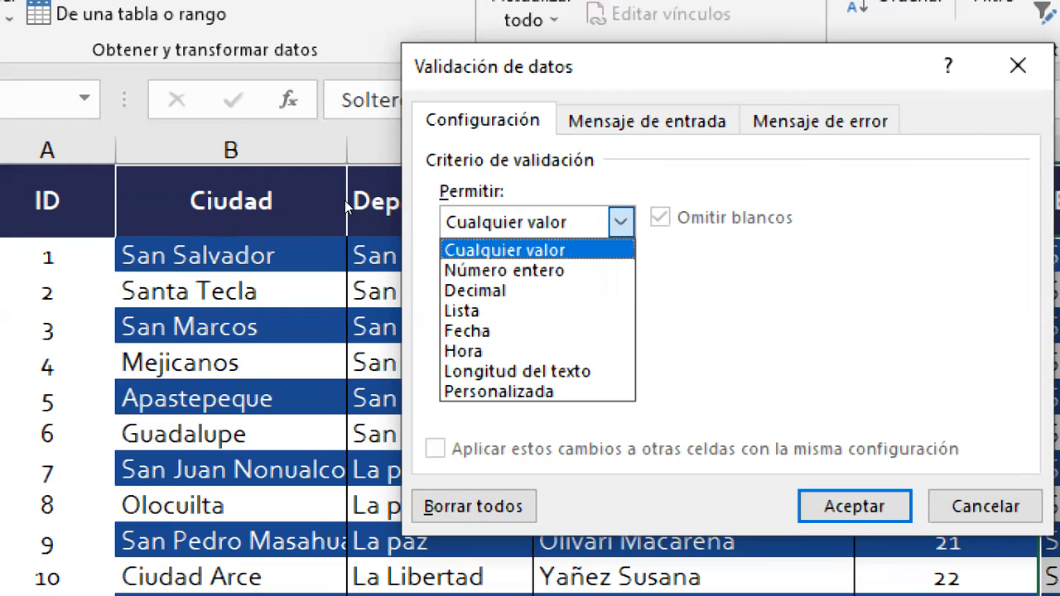
click(344, 201)
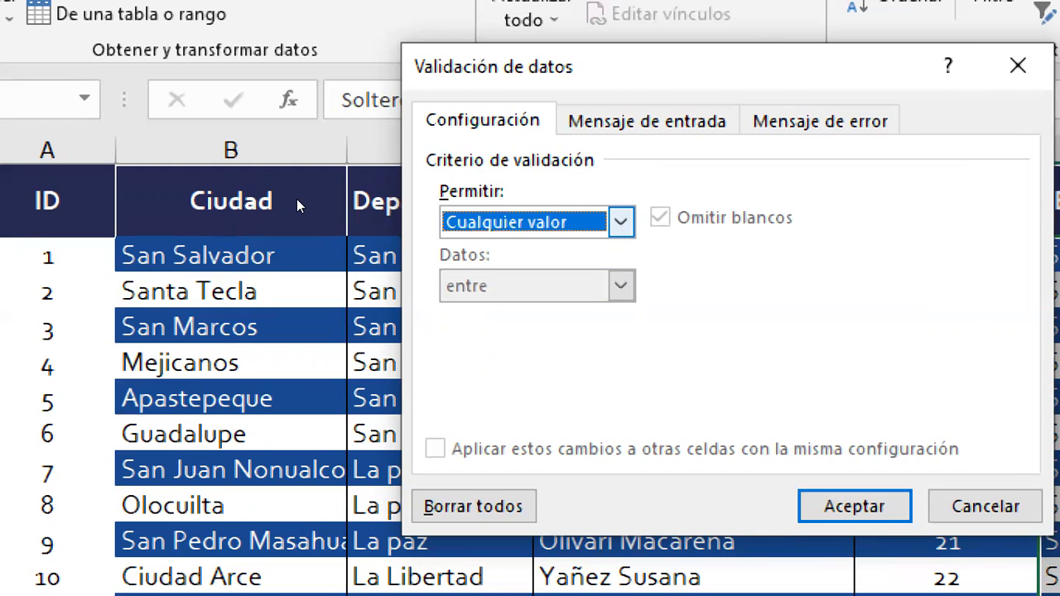
key(alt+Down)
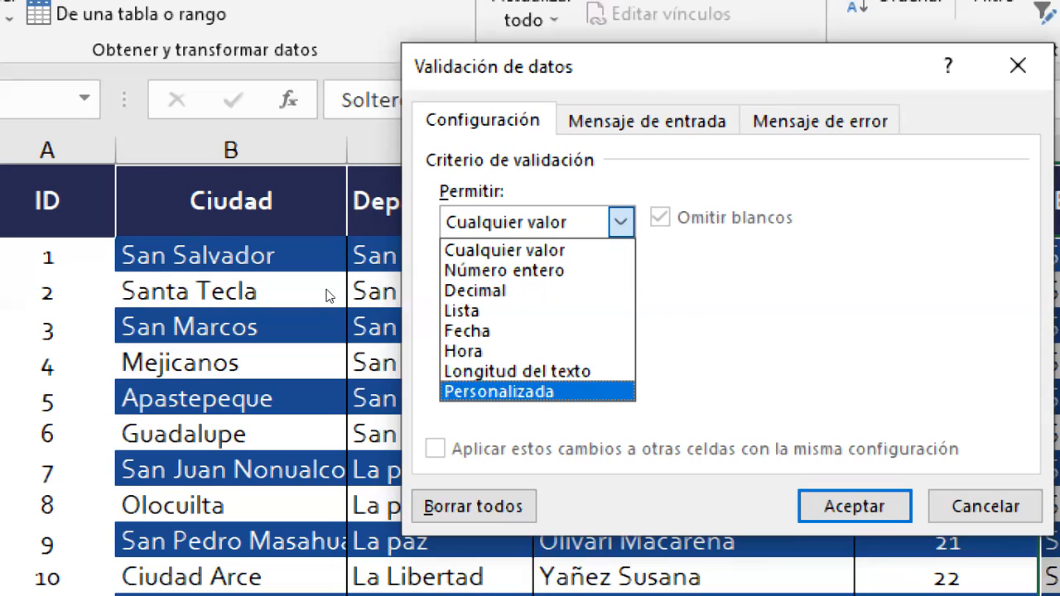
key(Return)
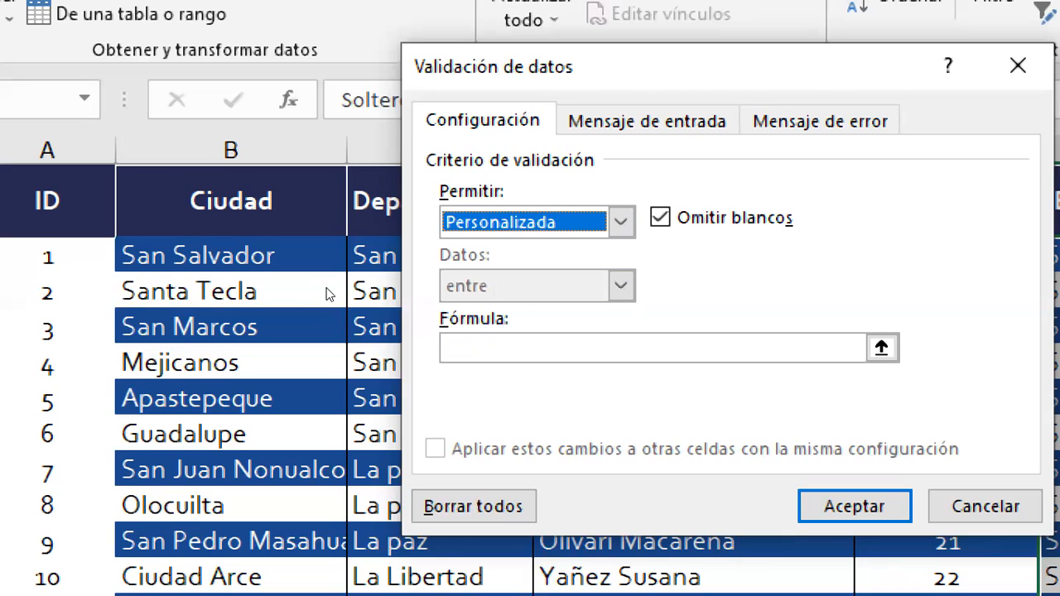
key(alt+Down)
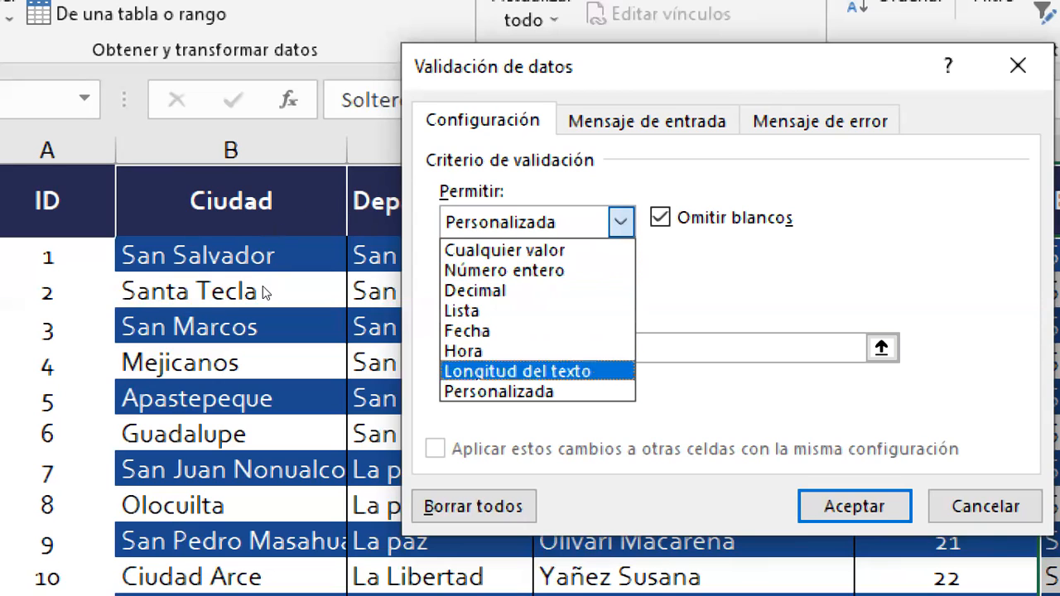
key(Up)
key(Up)
key(Up)
key(Up)
key(Escape)
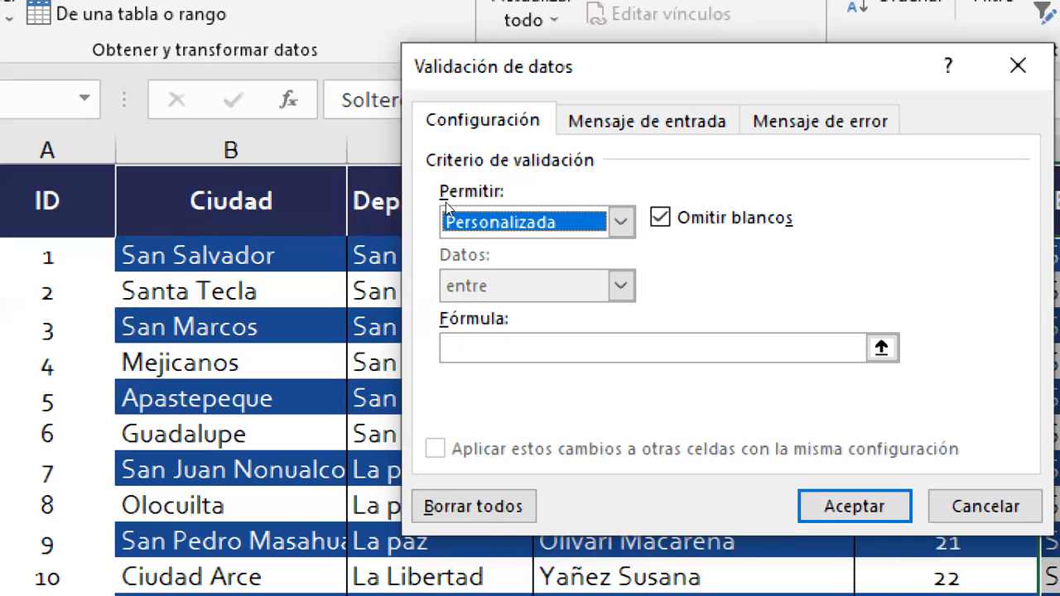
Step: Turn off Omitir blancos and enter =no(f10=f10) as the custom validation formula
key(alt+s)
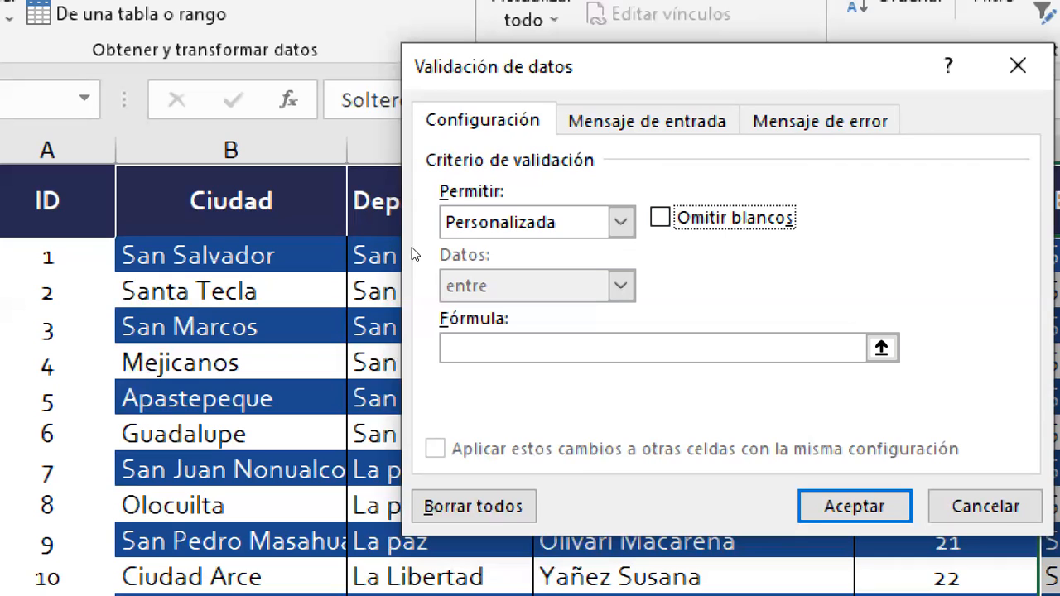
click(770, 348)
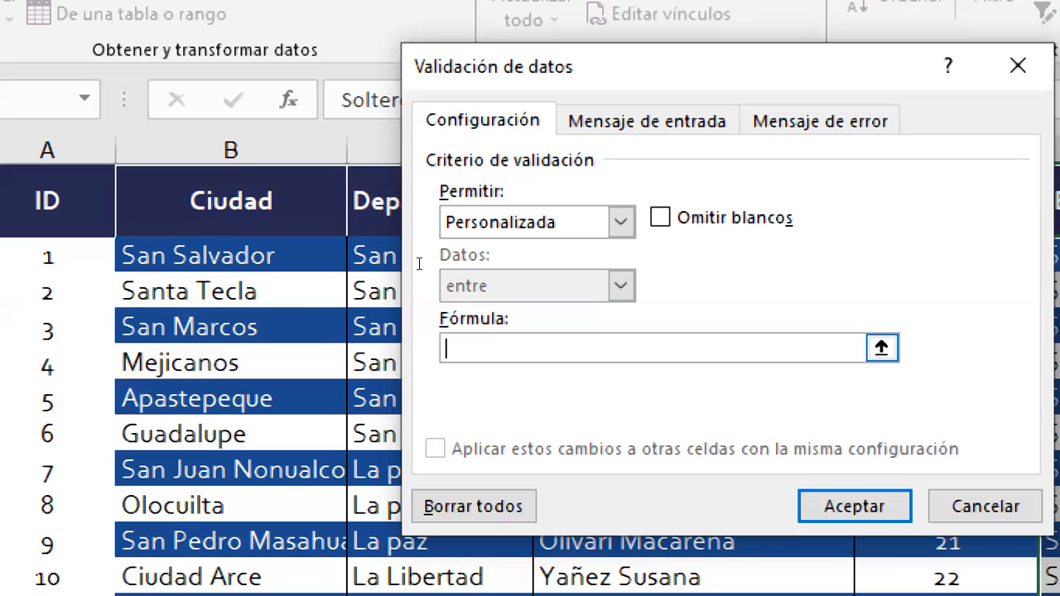
text(=no)
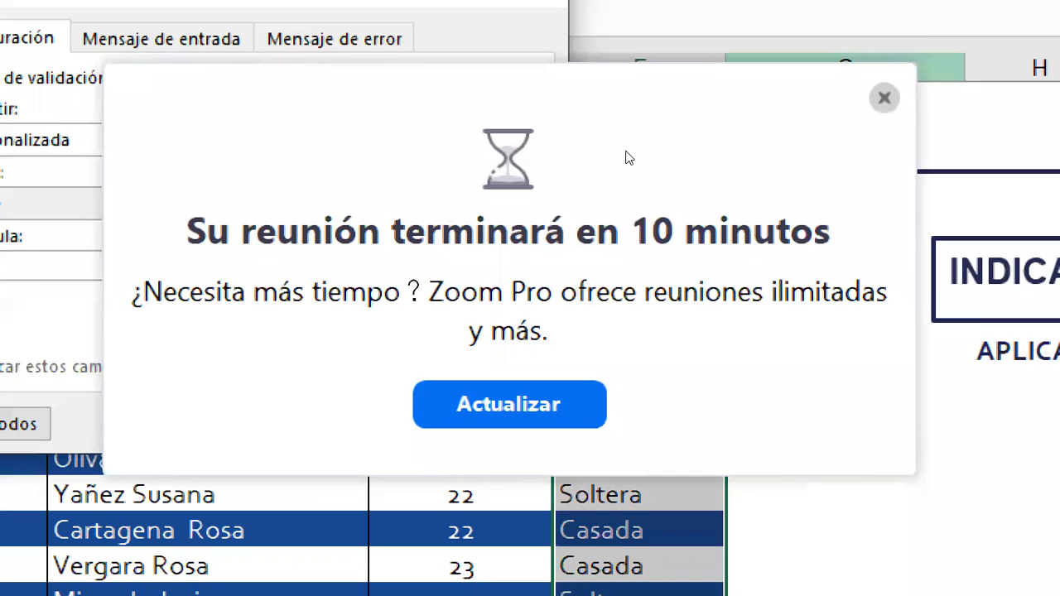
click(884, 98)
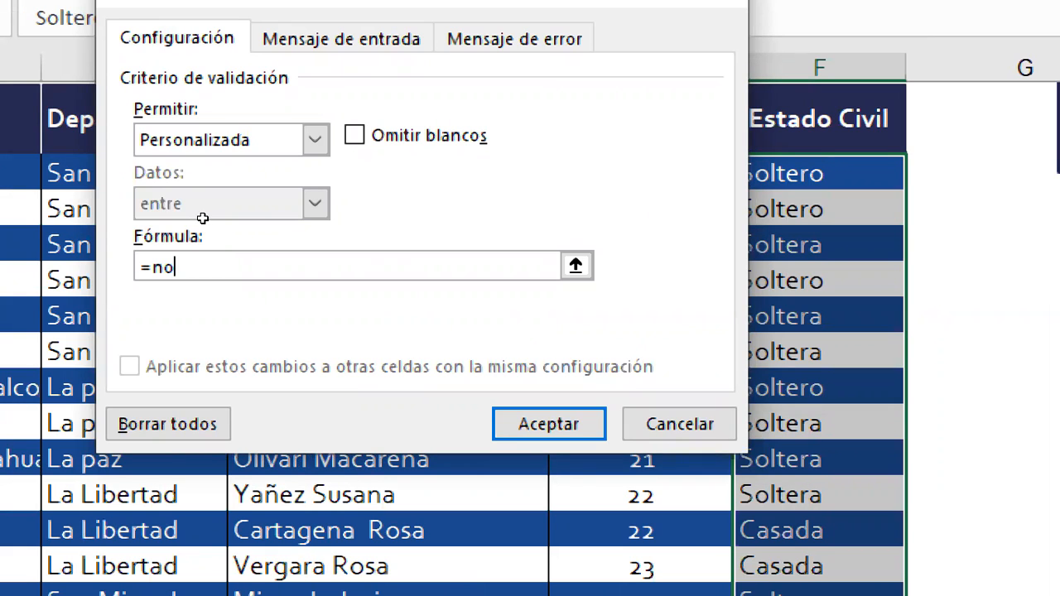
text(()
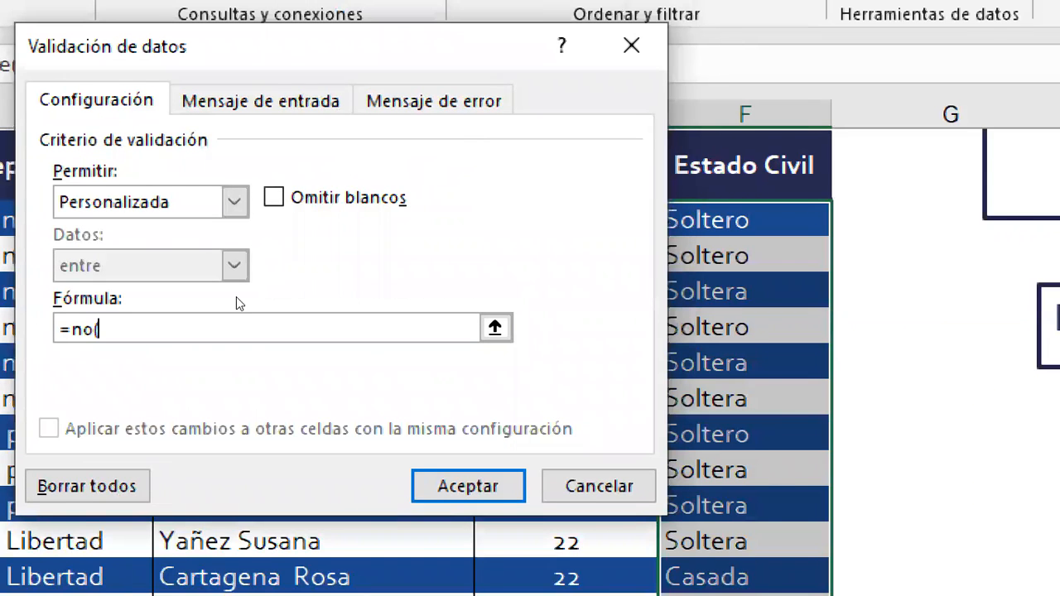
text(f10)
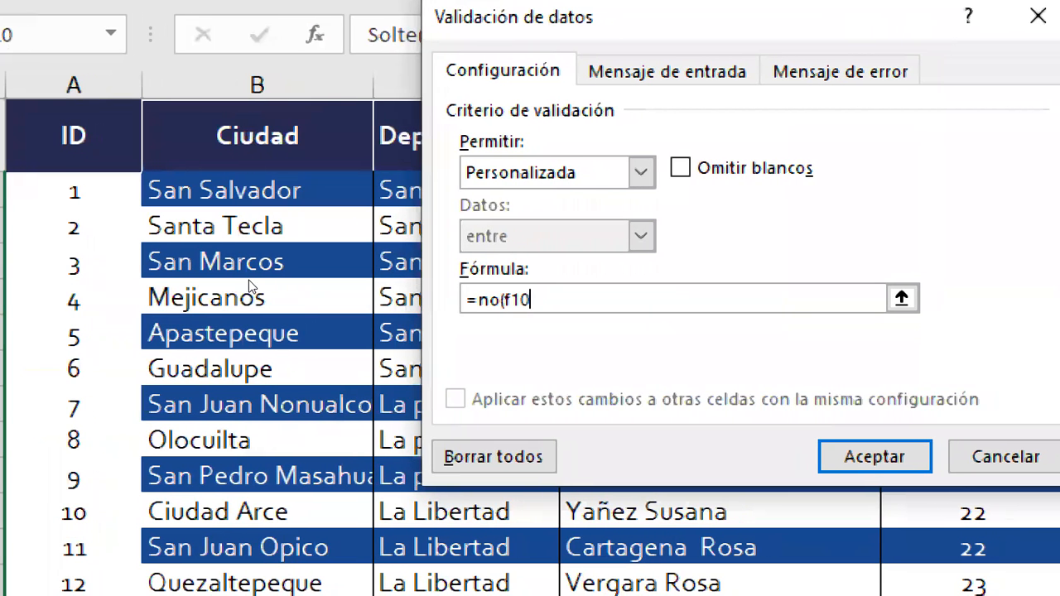
text(=)
text(f10)
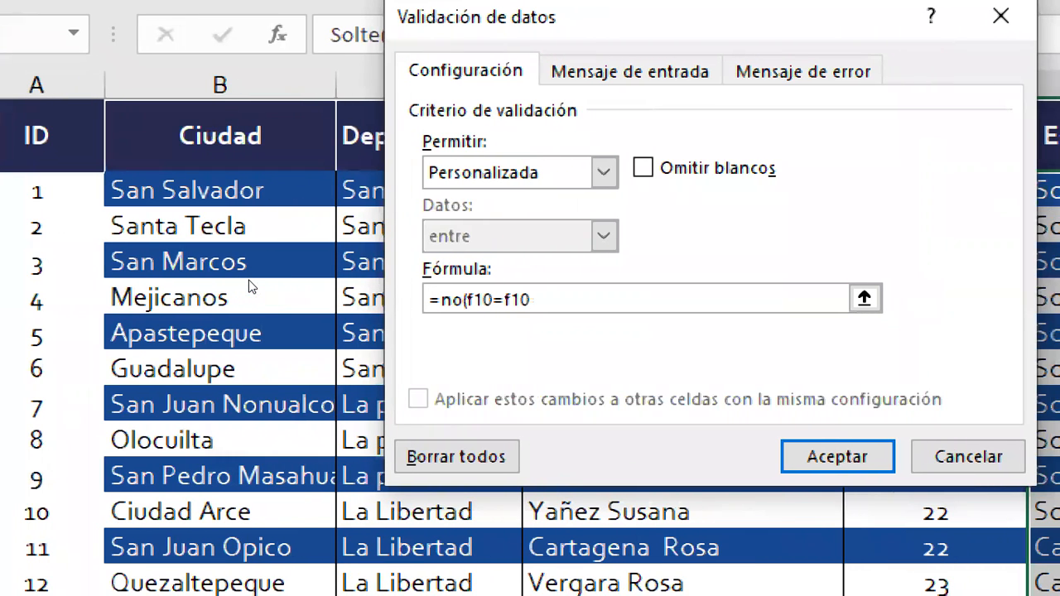
text())
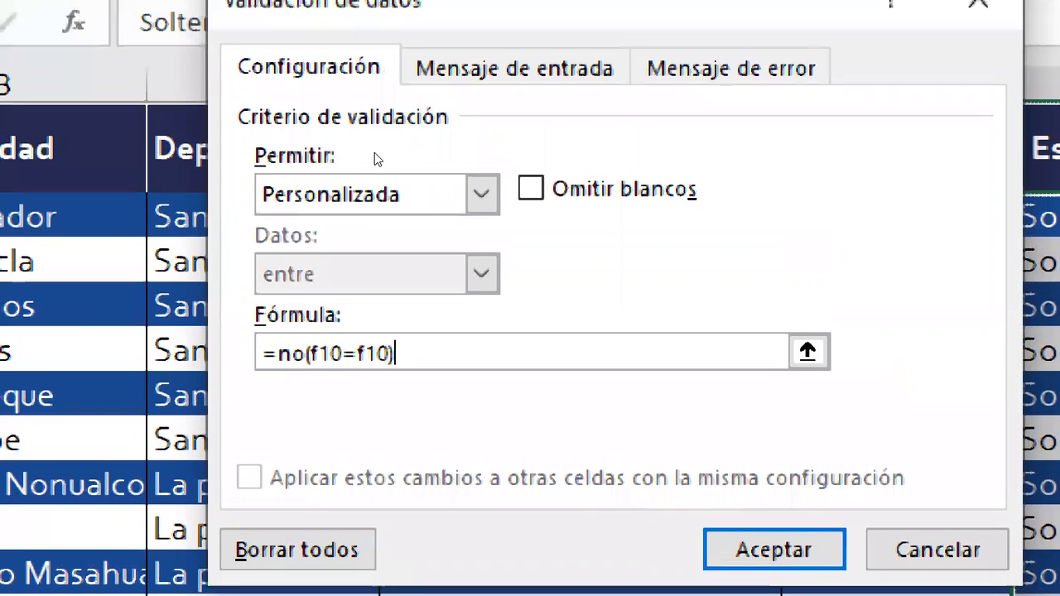
Step: Set the title of the validation input message for the Estado Civil cells to "Nota:"
key(ctrl+Tab)
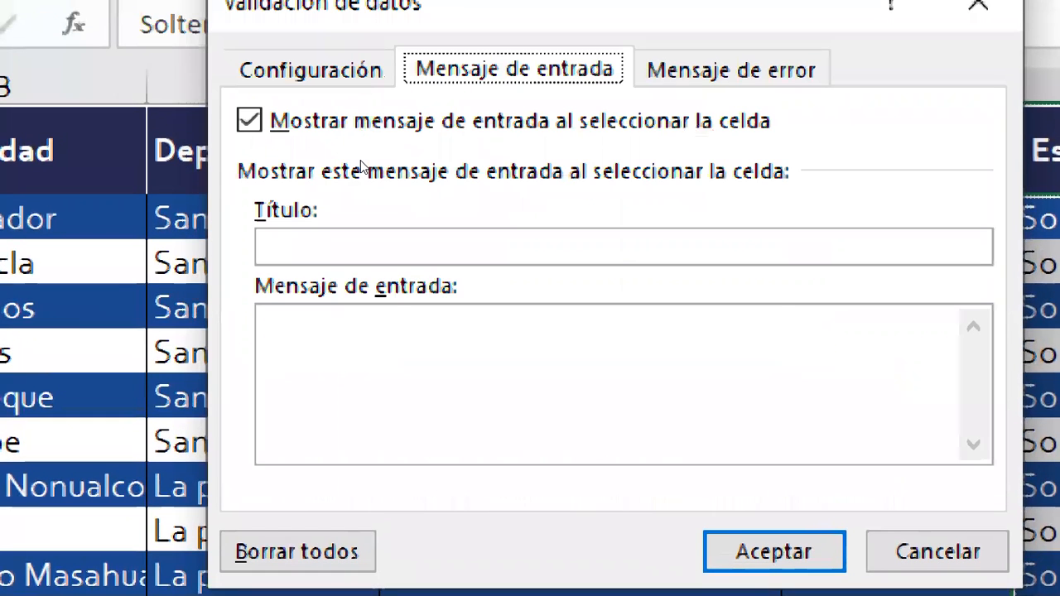
click(373, 230)
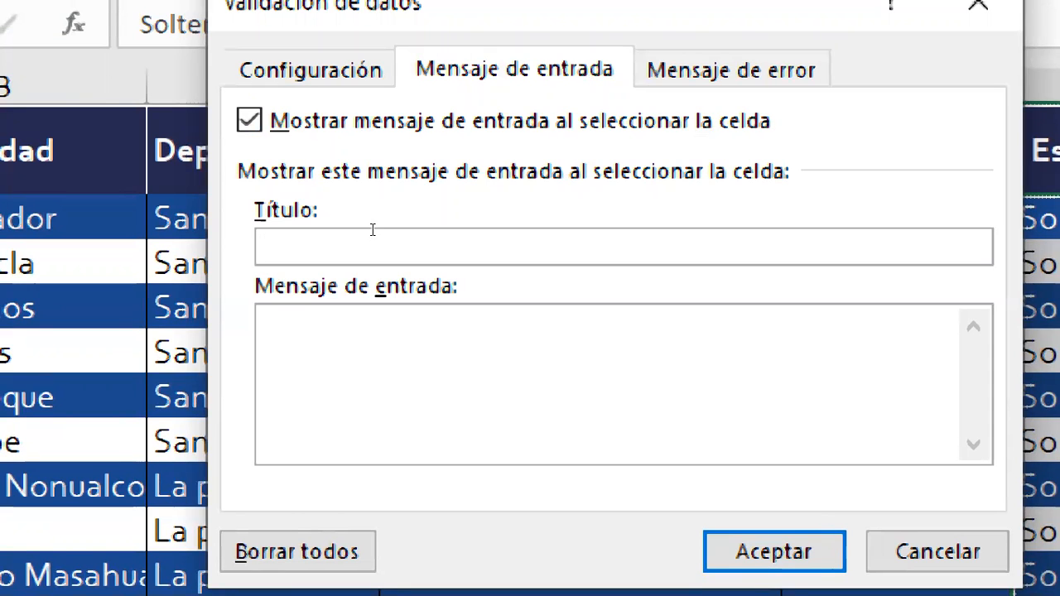
text(Nota)
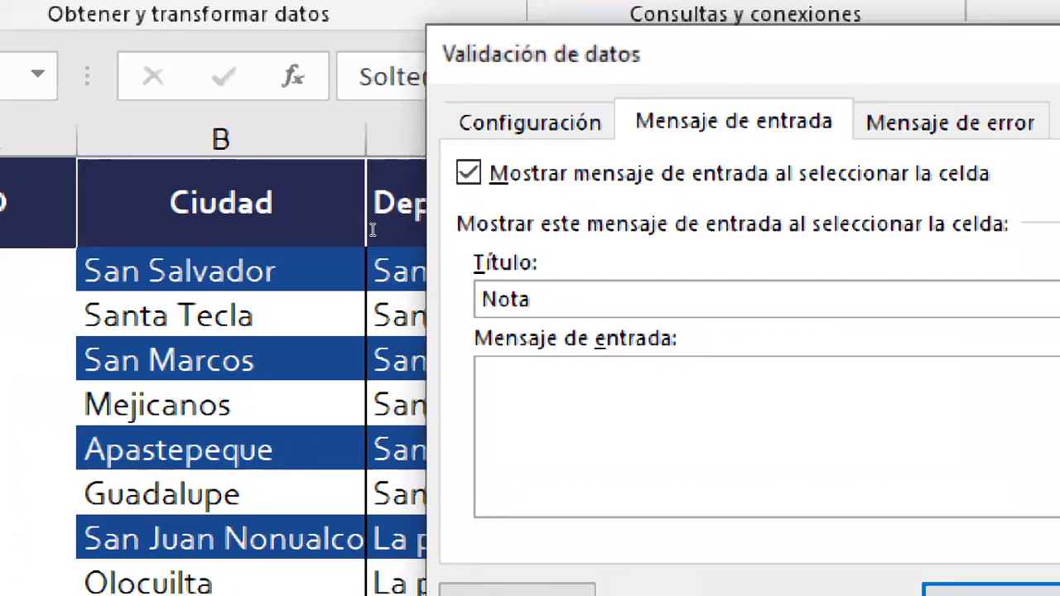
text(:)
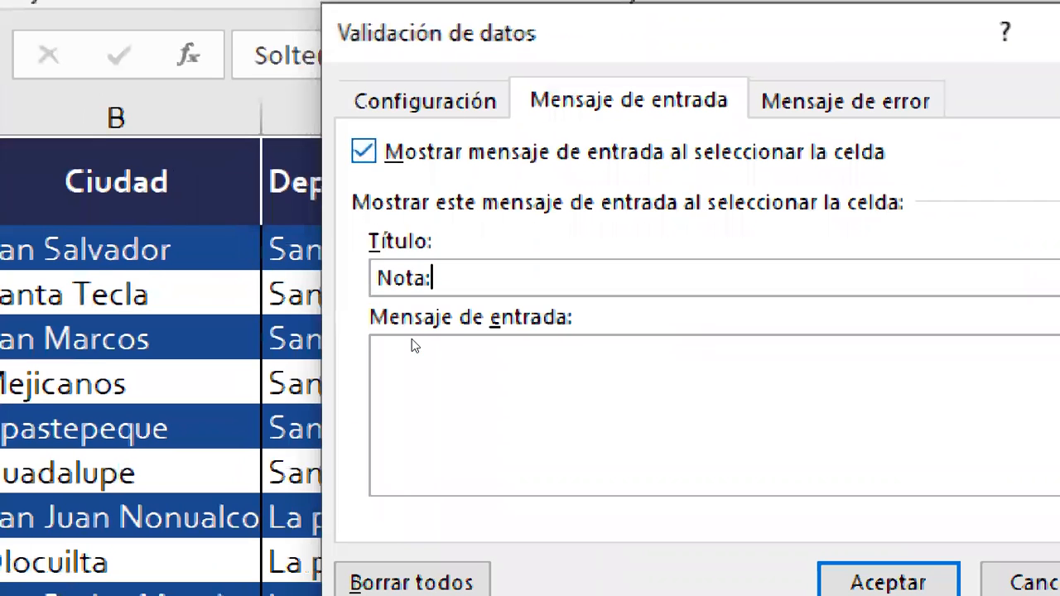
Step: Enter "El estado civil no puede ser modificado sin autorización" as the input message text
key(Tab)
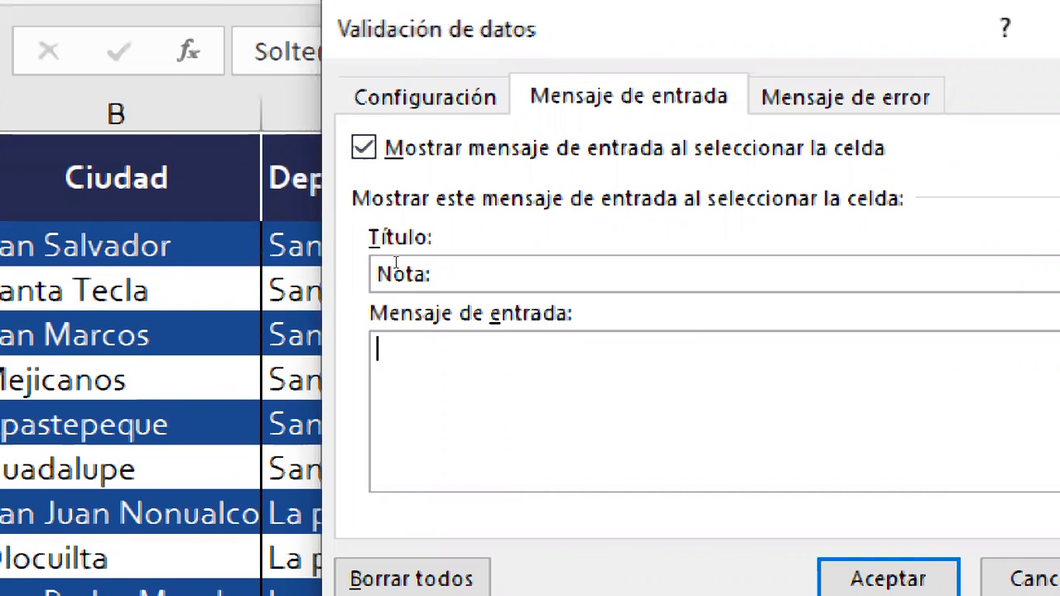
text(El es)
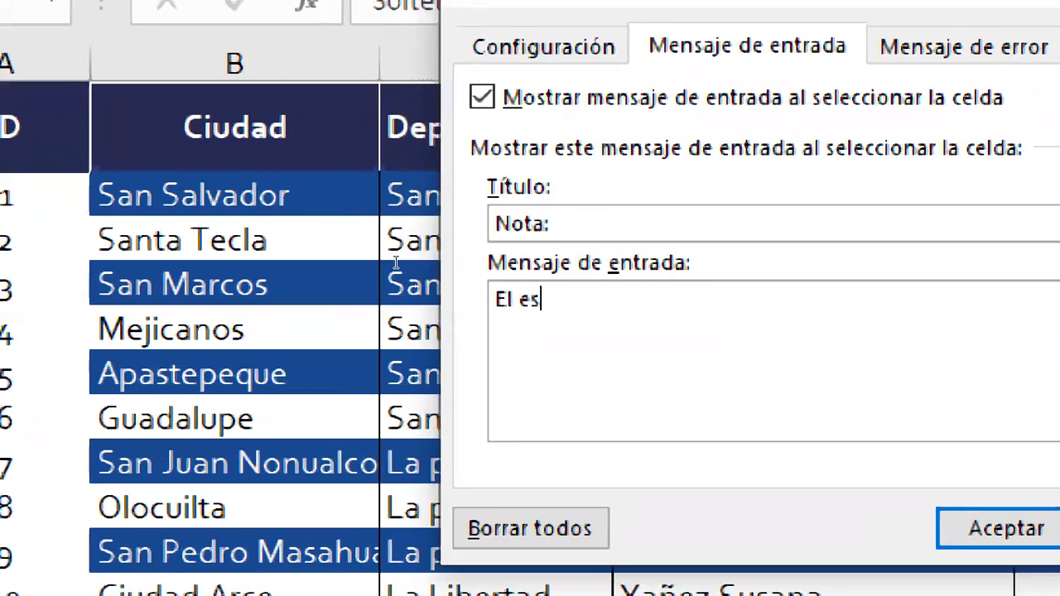
text(tado ci)
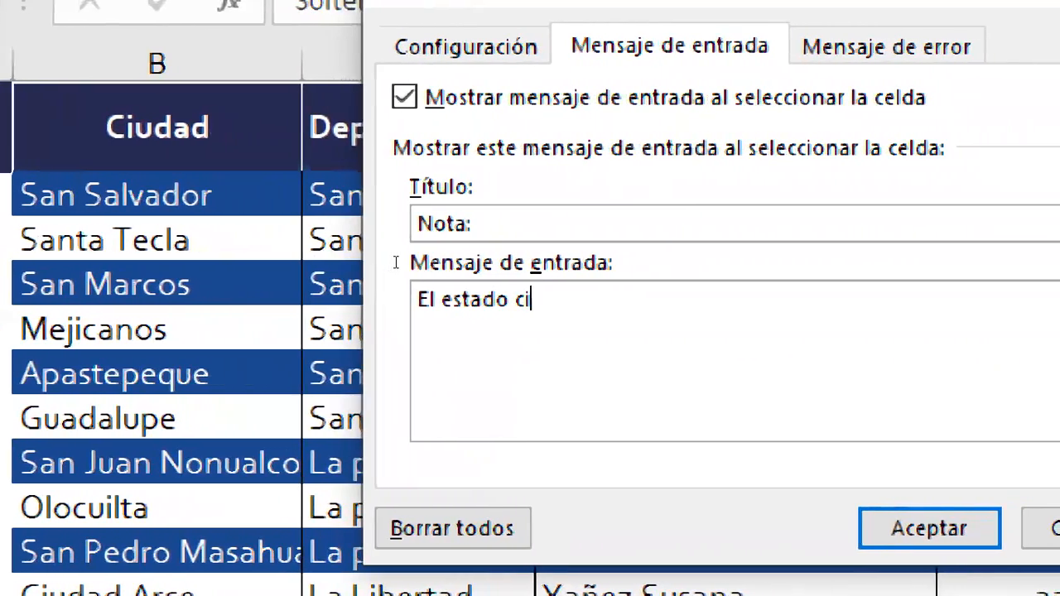
text(vil no p)
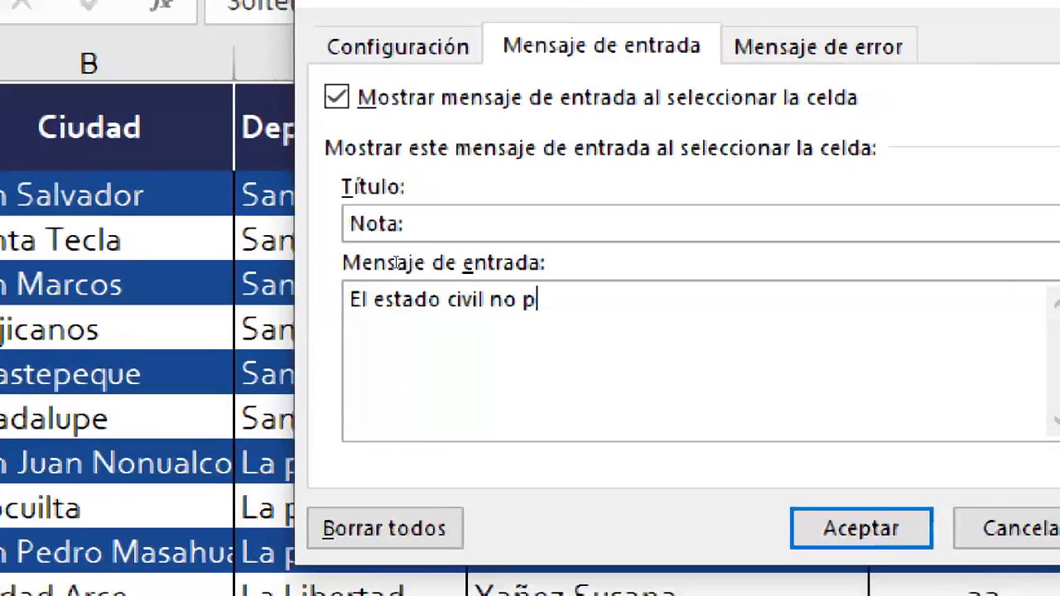
text(uede ser m)
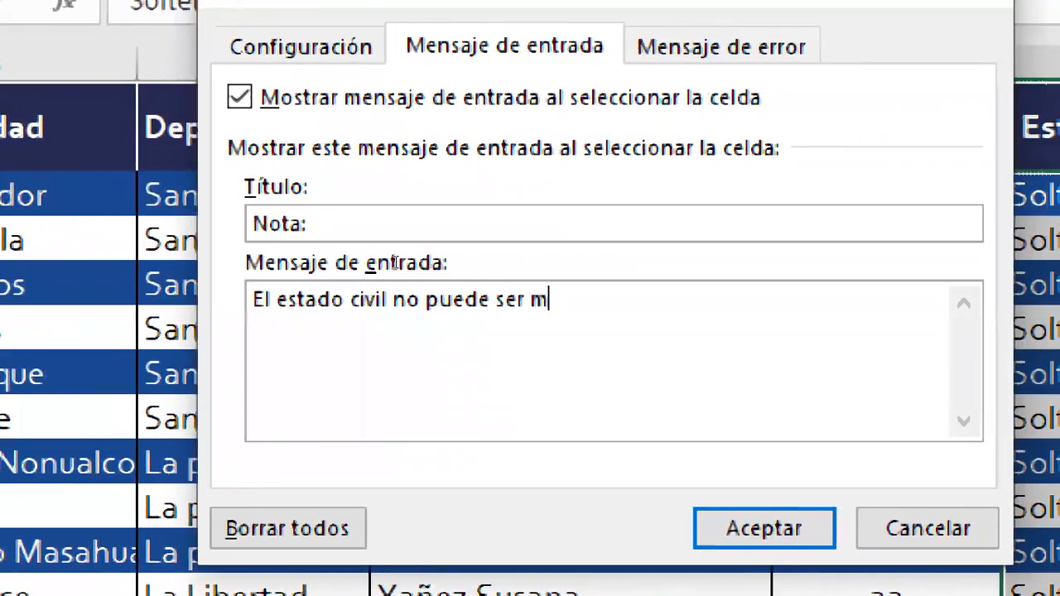
text(odif)
key(BackSpace)
text(dific)
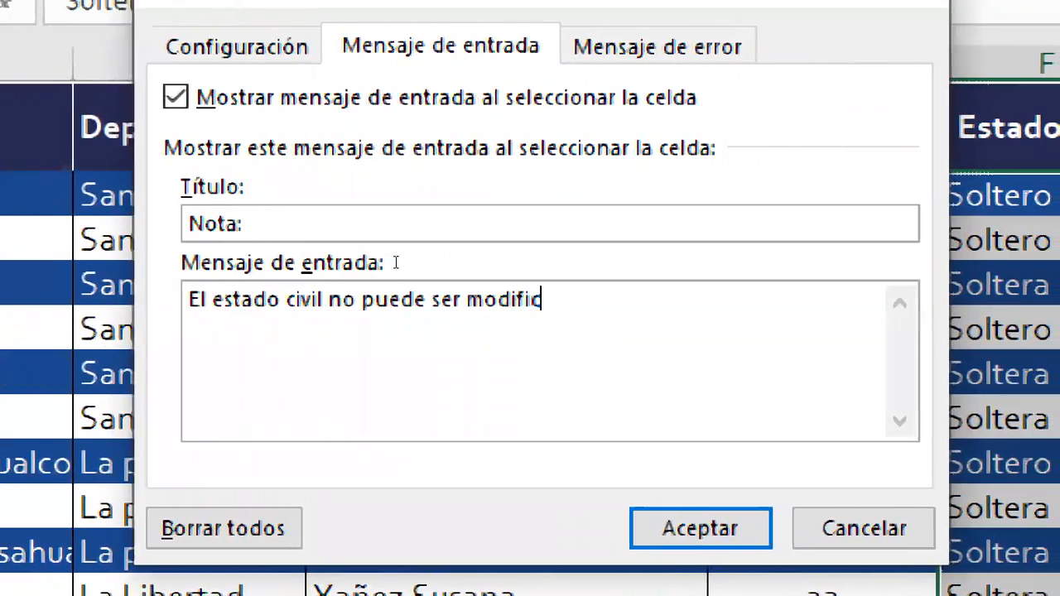
text(ado sin autoriza)
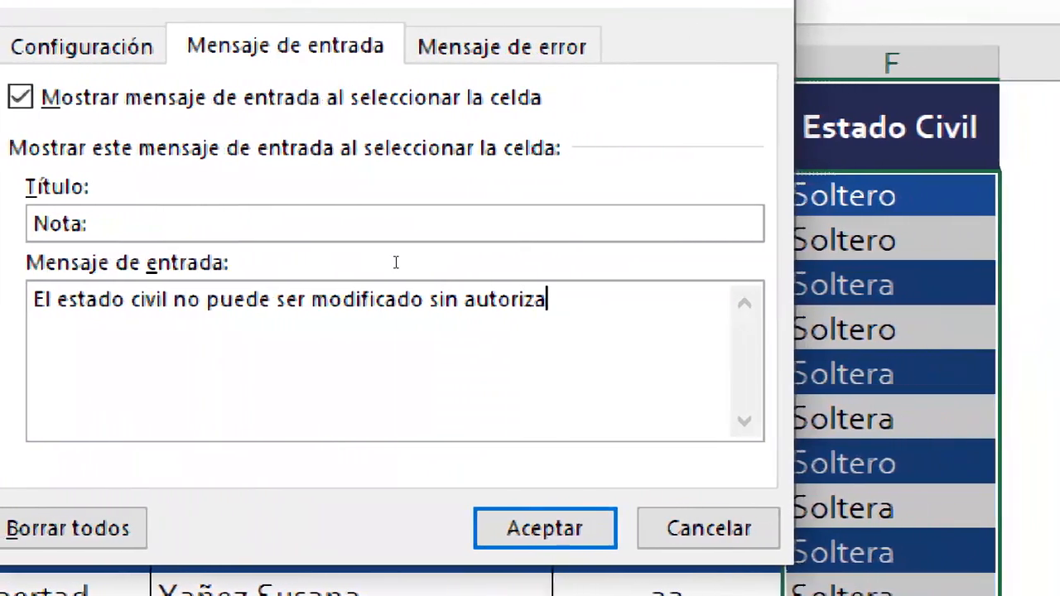
text(ción)
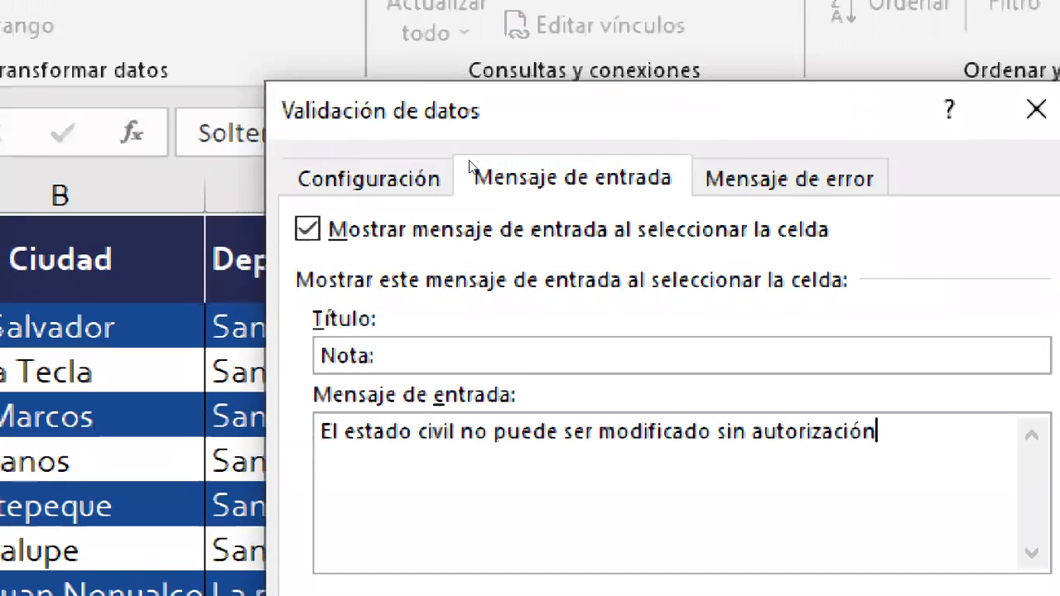
Step: Keep the error alert style as Alto and set the alert title to "Valor incorrecto"
key(ctrl+Tab)
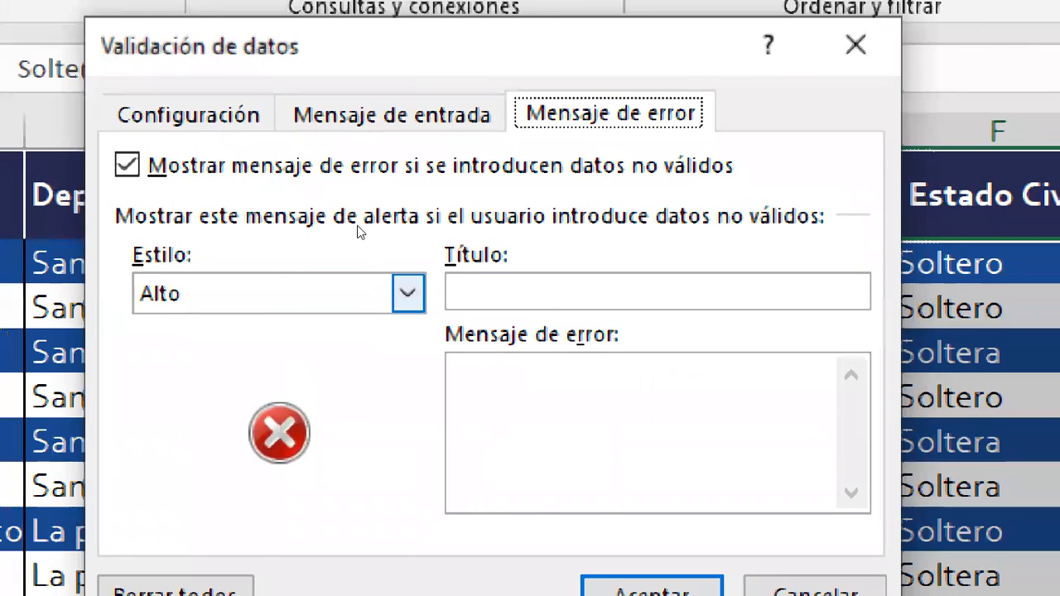
click(411, 293)
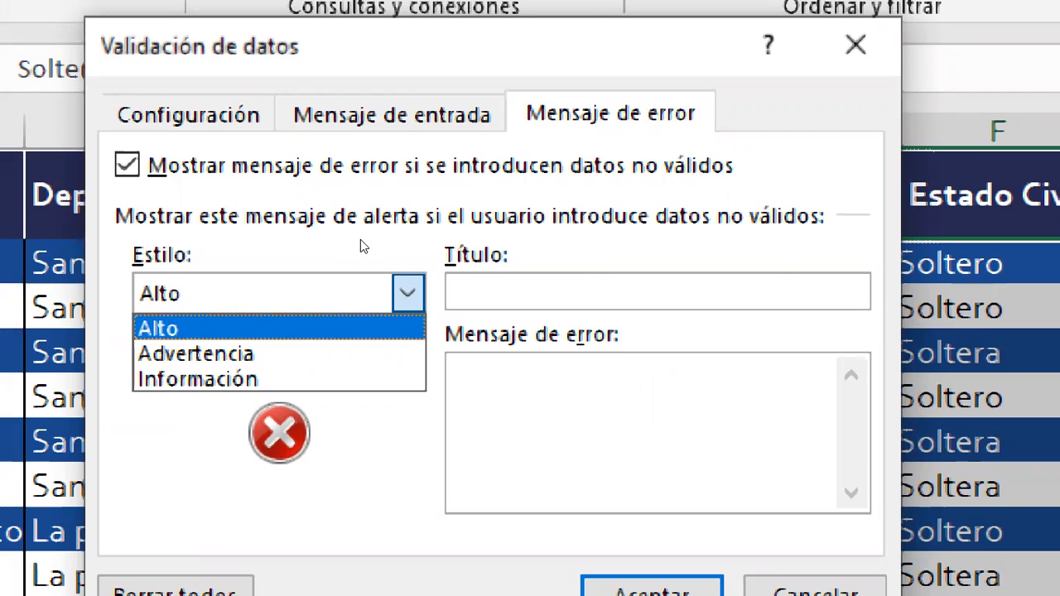
click(360, 239)
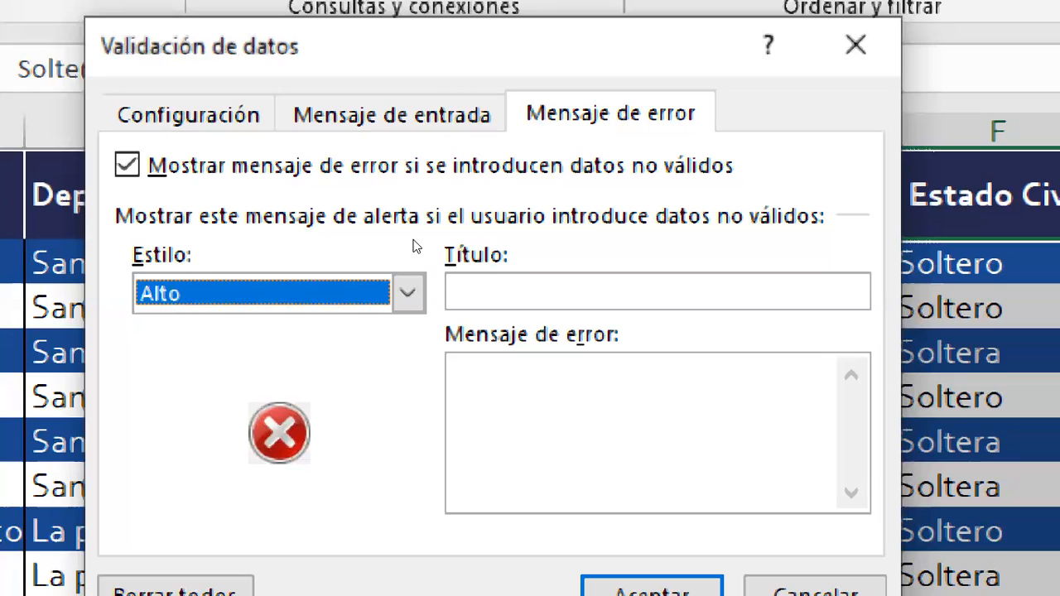
key(Tab)
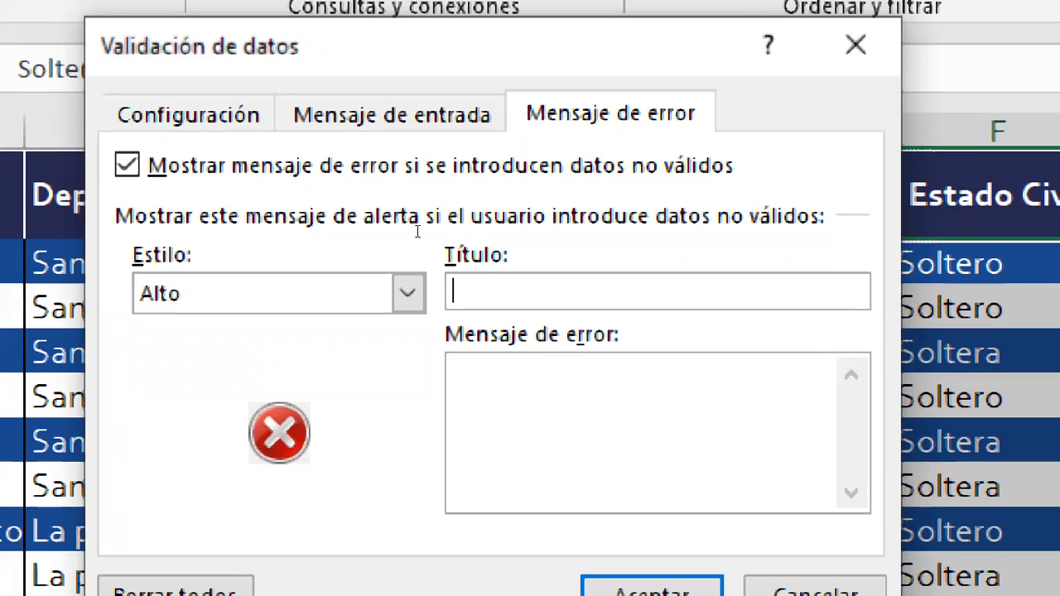
text(Oj)
key(BackSpace)
key(BackSpace)
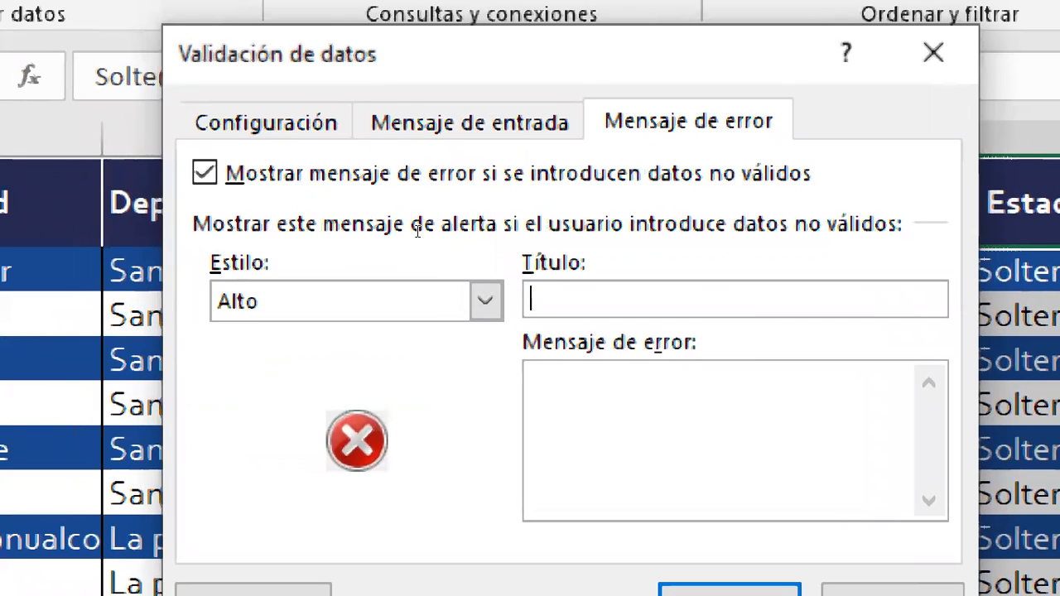
text(Valor)
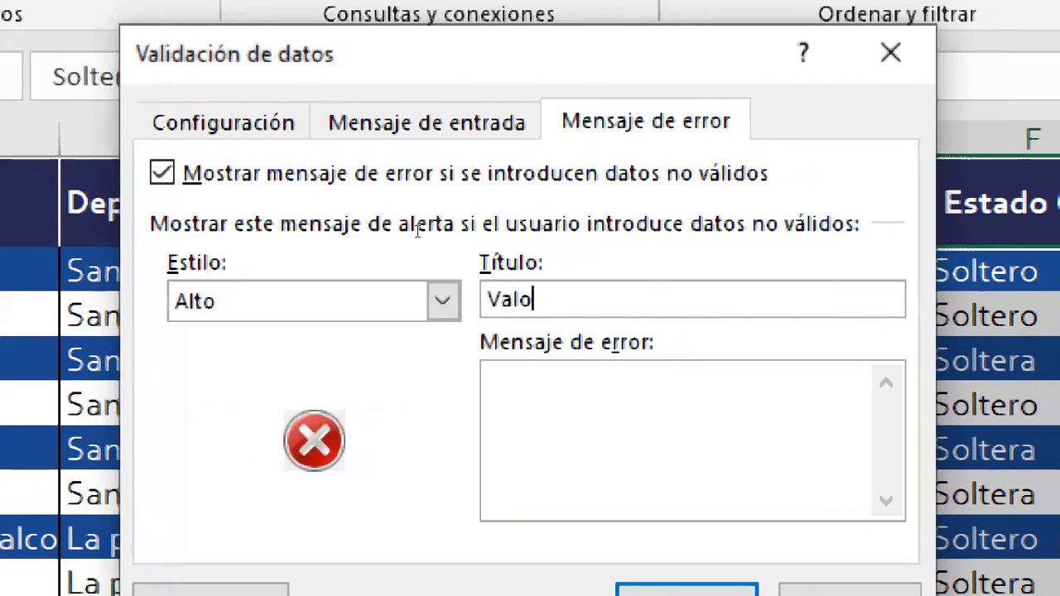
text( inco)
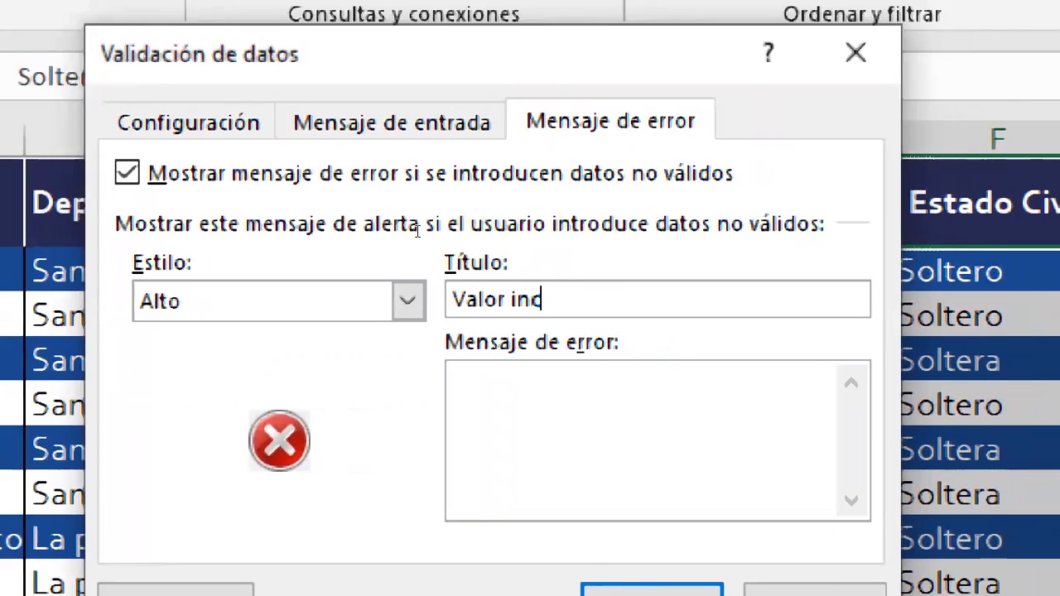
text(rrecto)
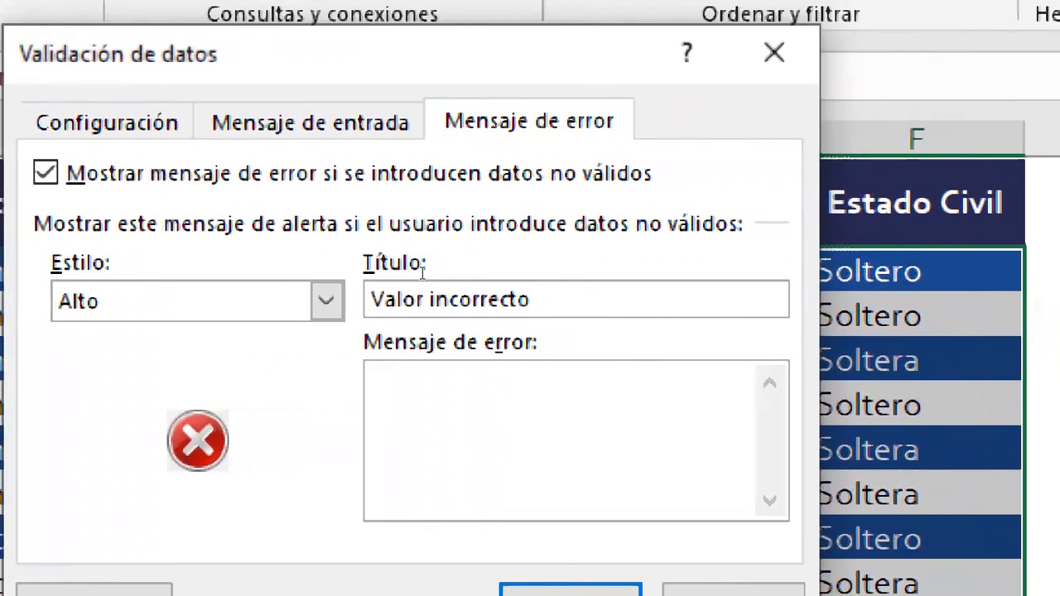
Step: Enter "No se permite modificar el dato indicado." as the error message text
key(Tab)
text(No se permi)
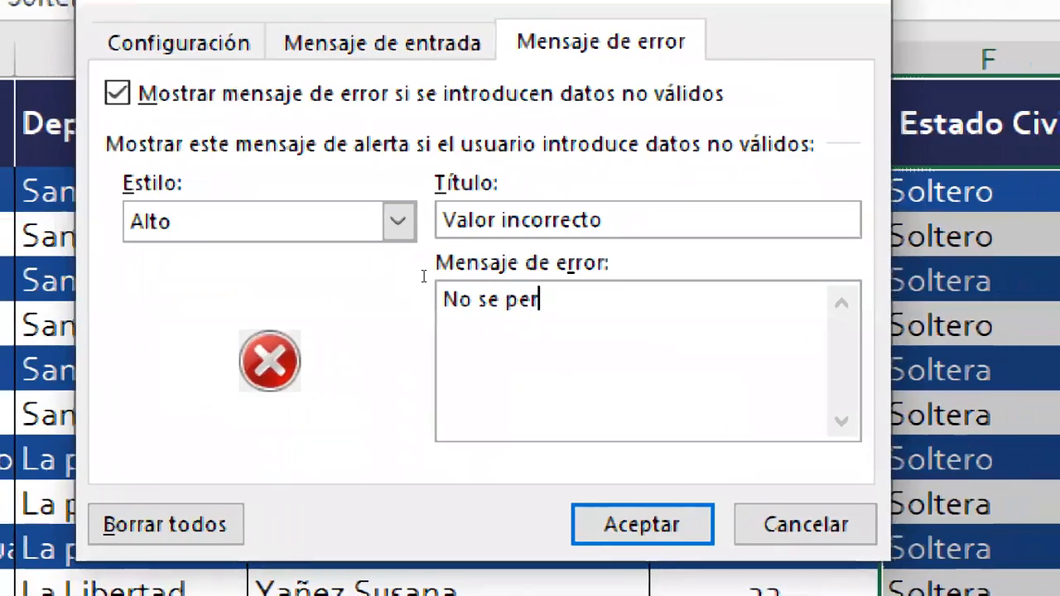
text(te modi)
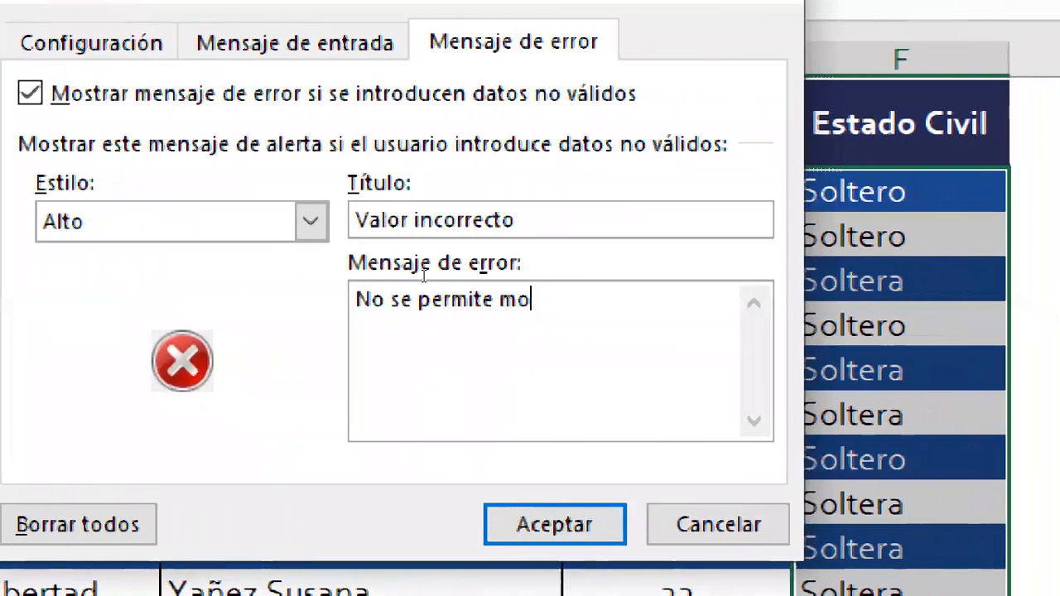
text(ficar el)
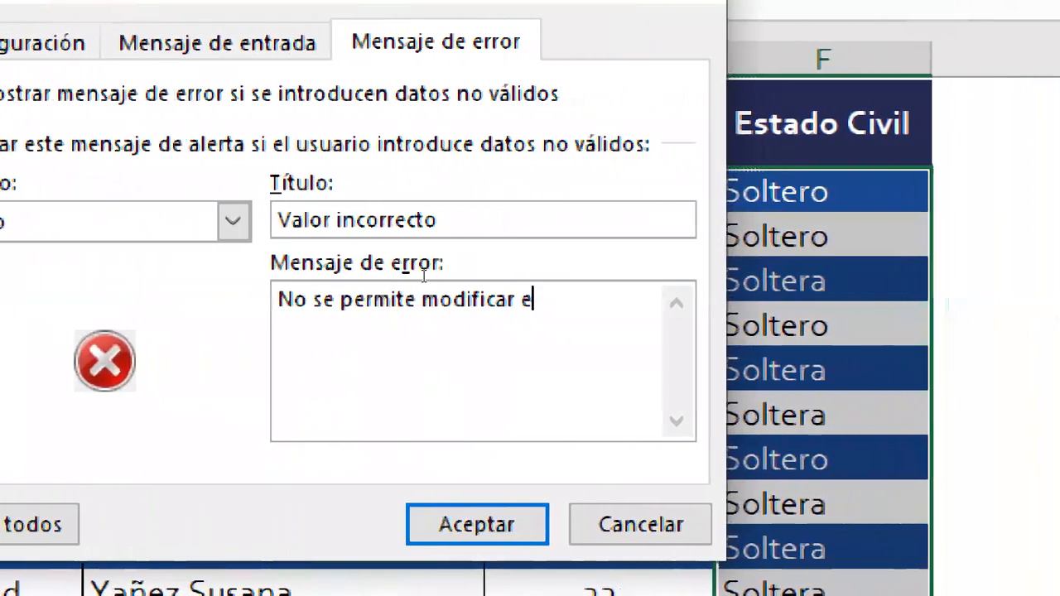
text( dato)
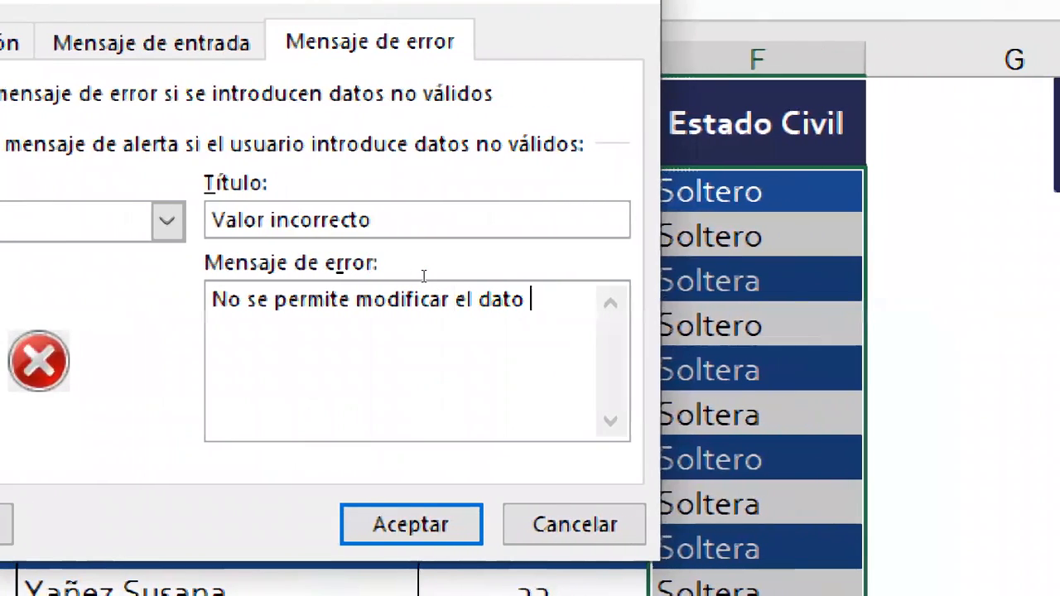
text(indicado)
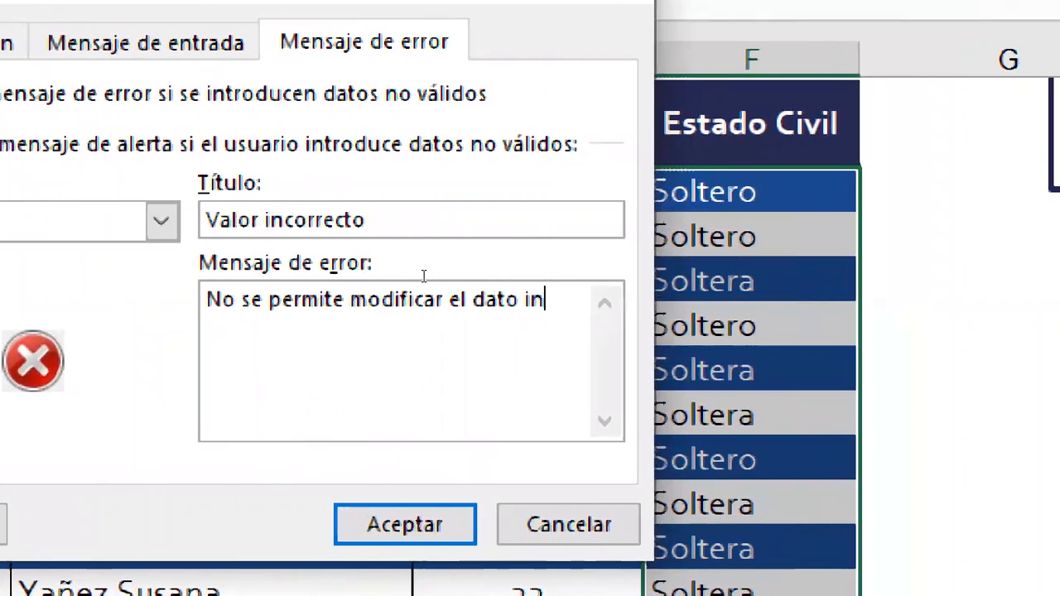
text(.)
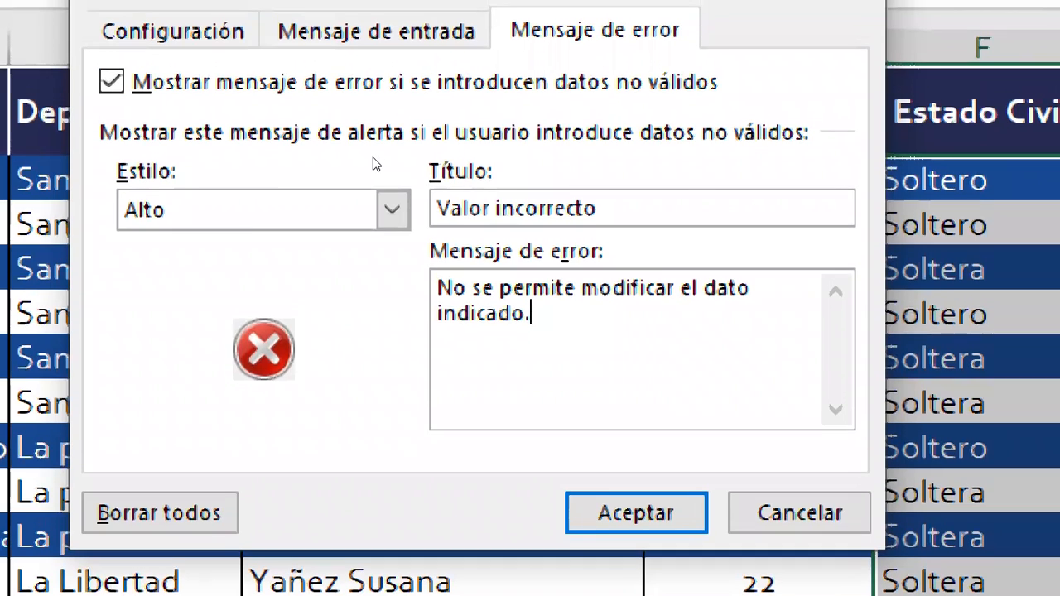
Step: Review the input and error messages, and apply the validation rule to the Estado Civil cells
click(377, 18)
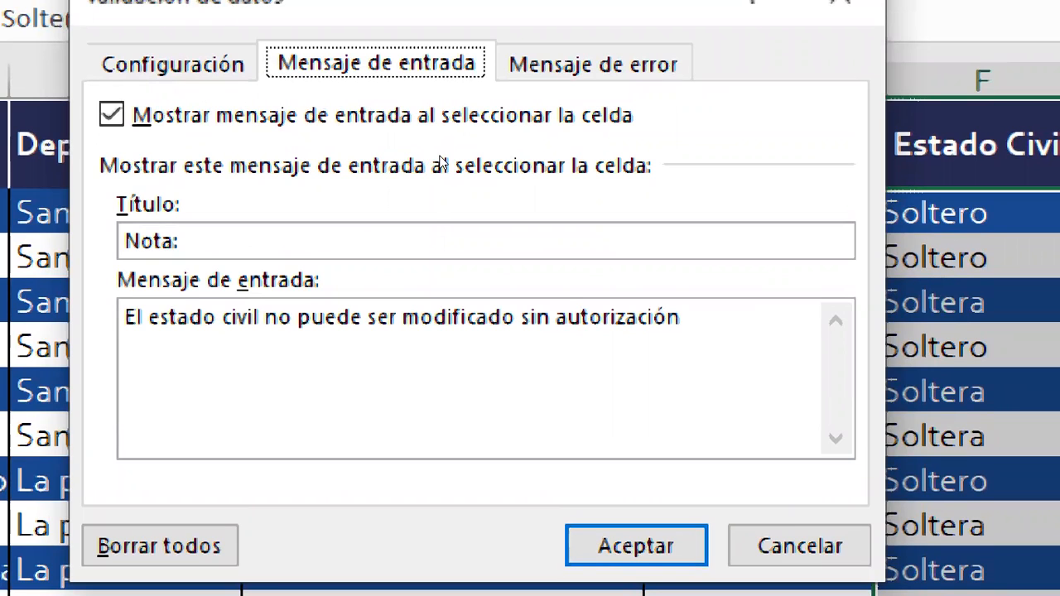
key(ctrl+Tab)
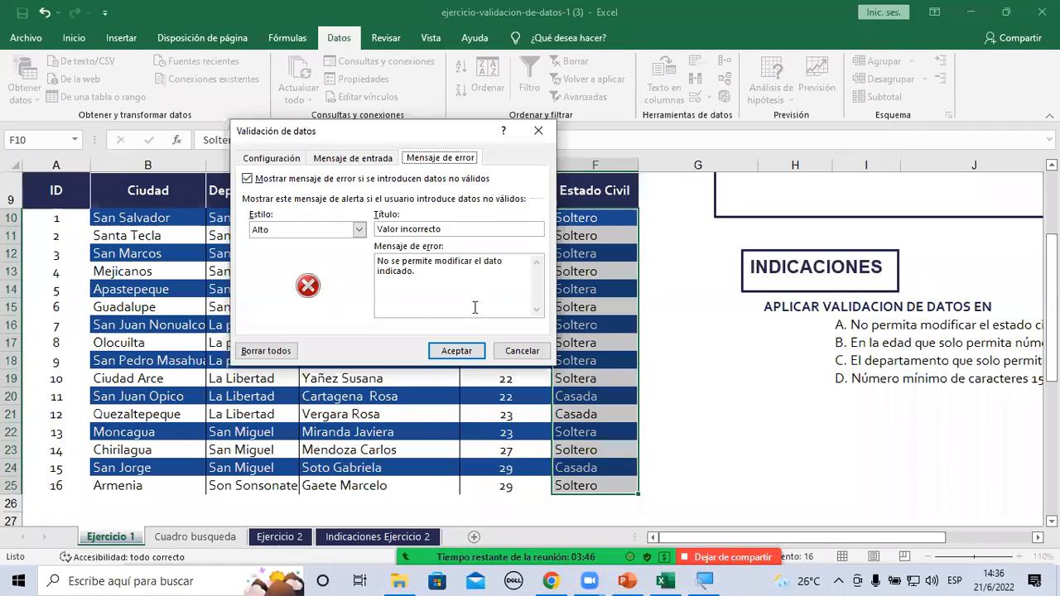
click(471, 350)
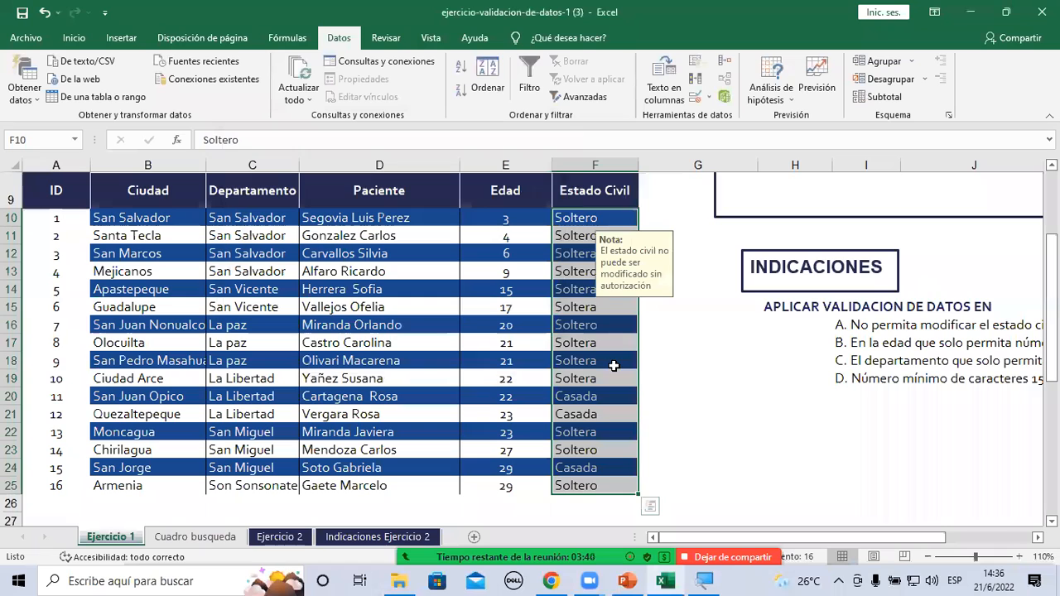
Step: Test the validation rule by trying to change cell F10 to Casado, and cancel the entry
click(581, 217)
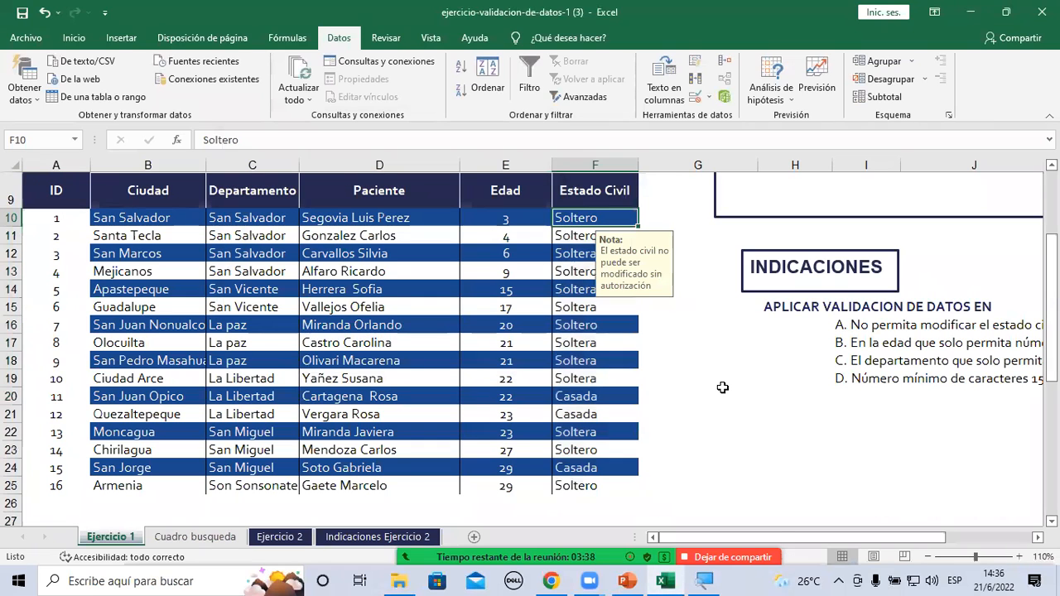
text(Casado)
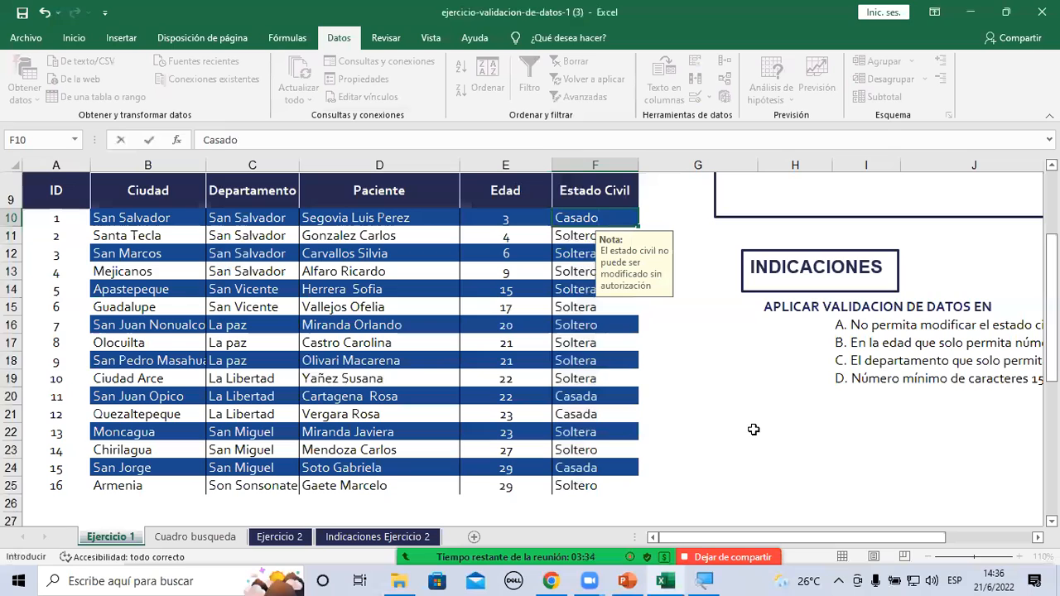
key(Return)
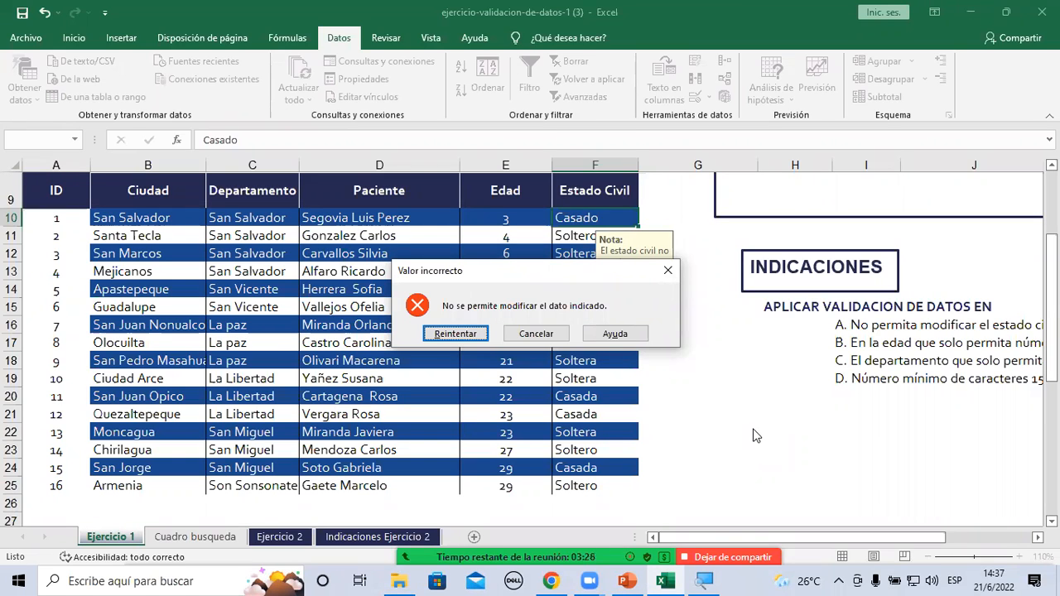
click(524, 334)
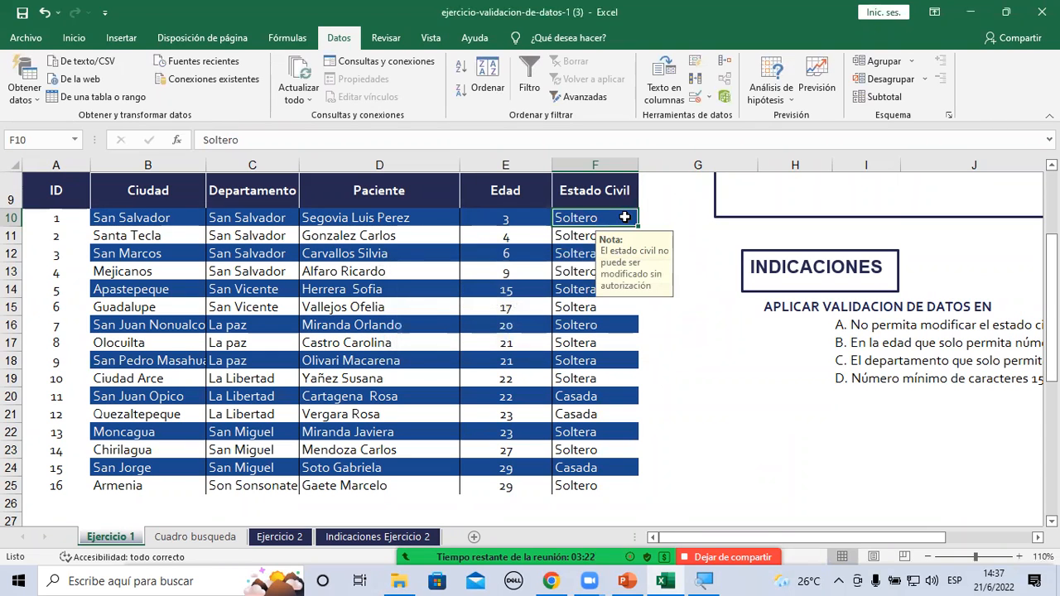
Step: Test the validation rule on cell F10 by trying to clear it and to re-enter Soltero, cancel the entry, and select cell G11
key(BackSpace)
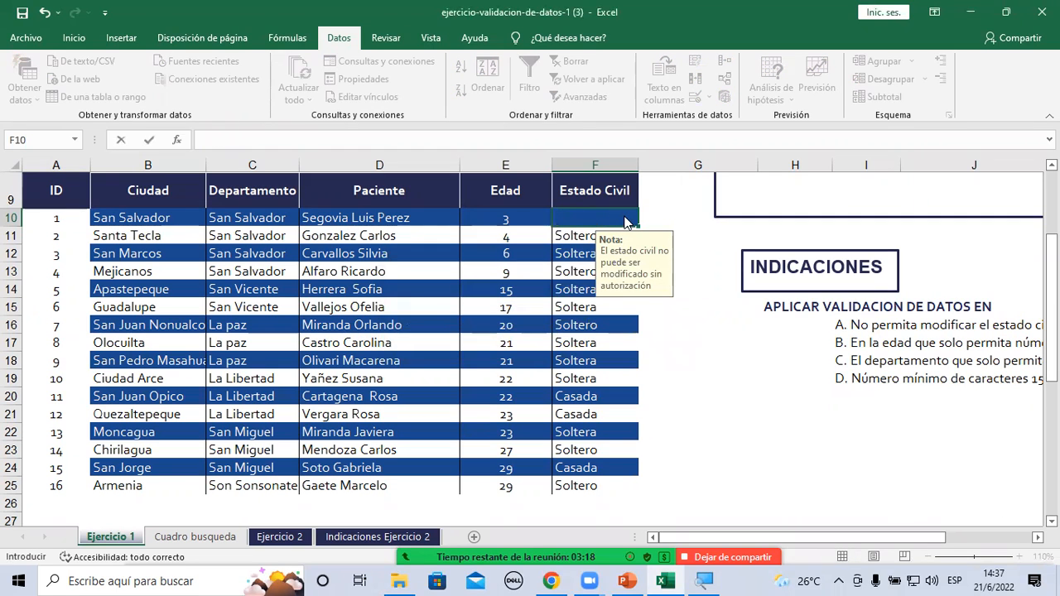
key(Return)
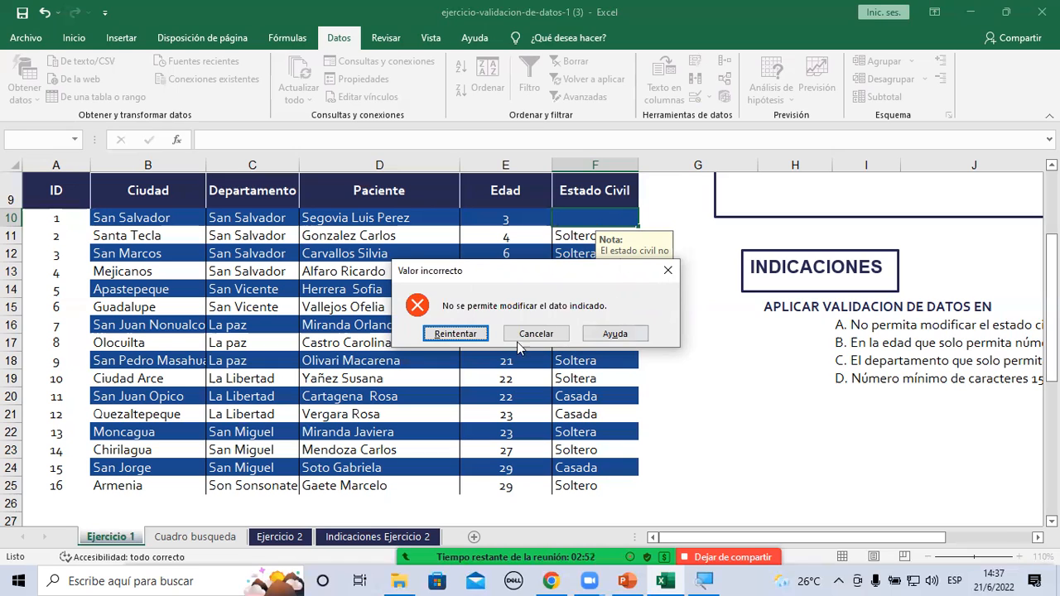
click(451, 333)
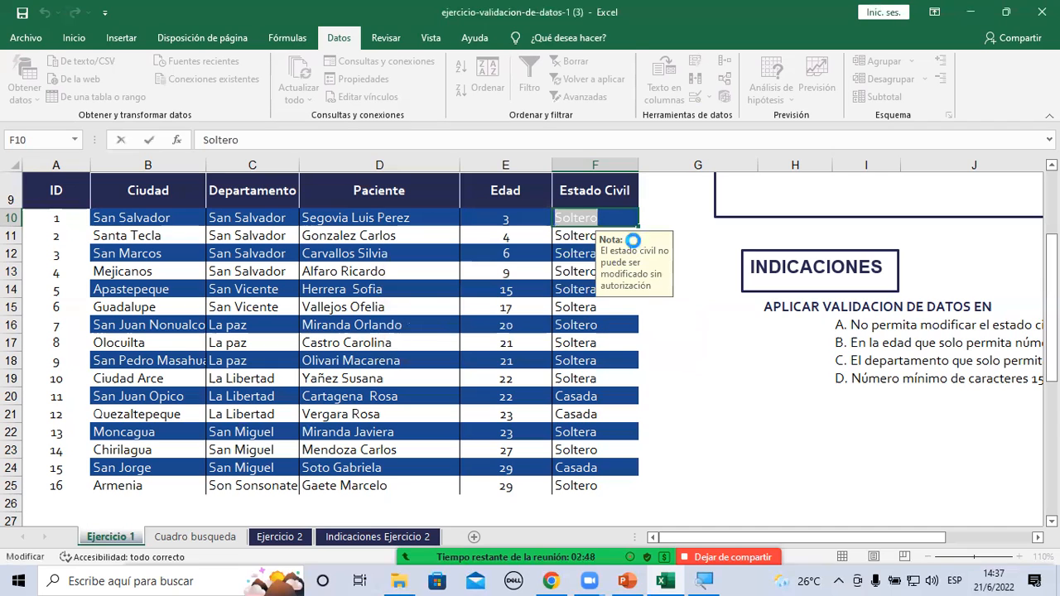
key(Return)
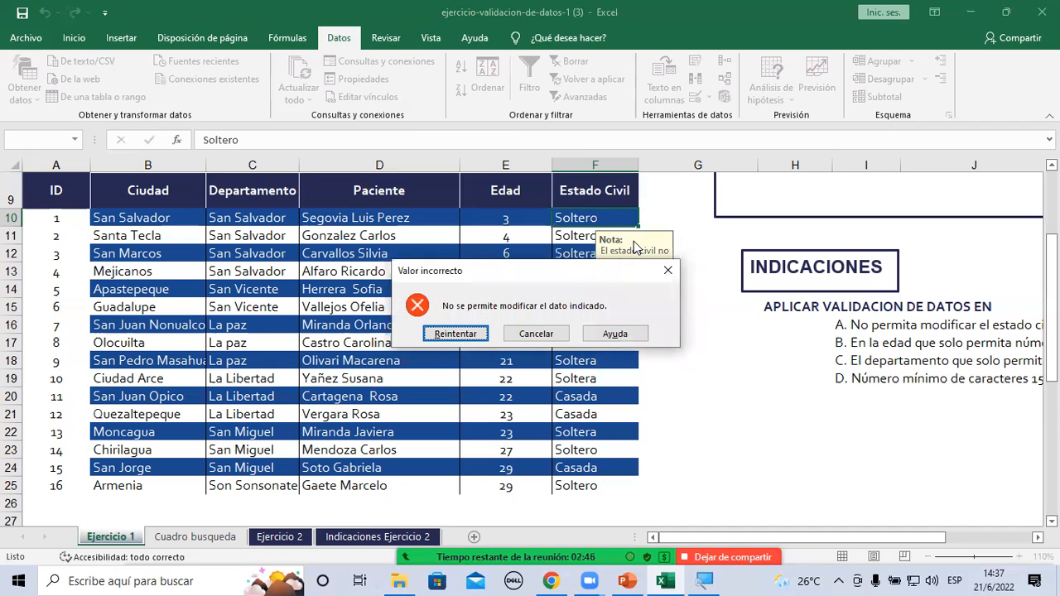
key(Return)
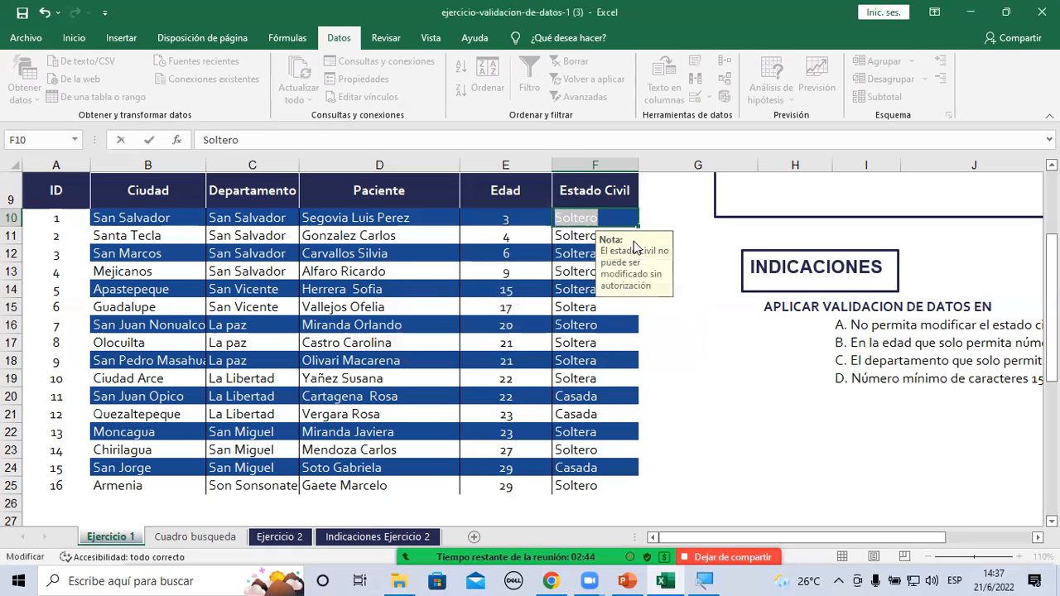
key(Return)
key(Tab)
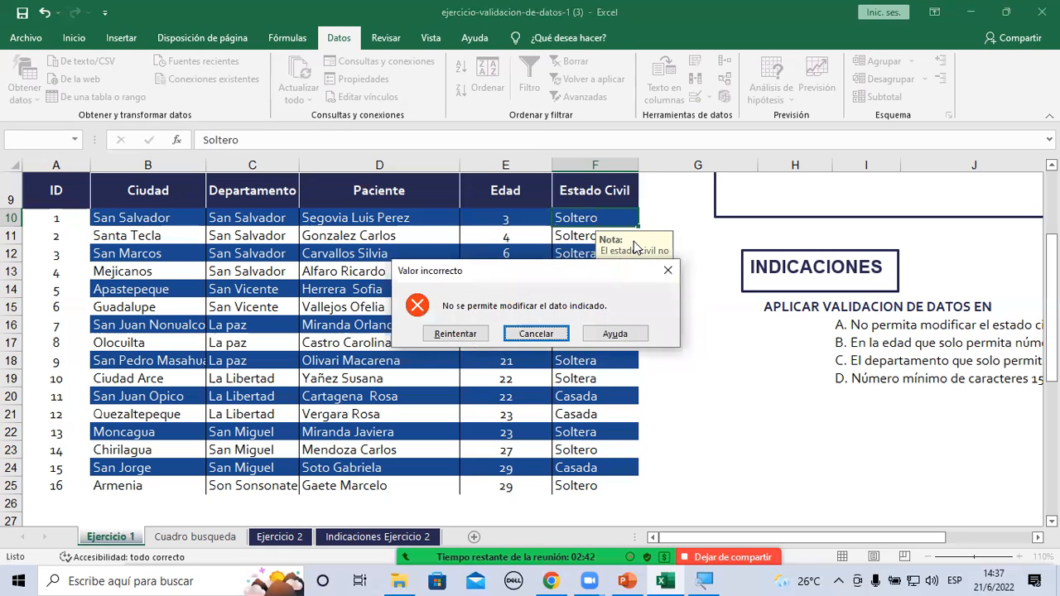
key(Return)
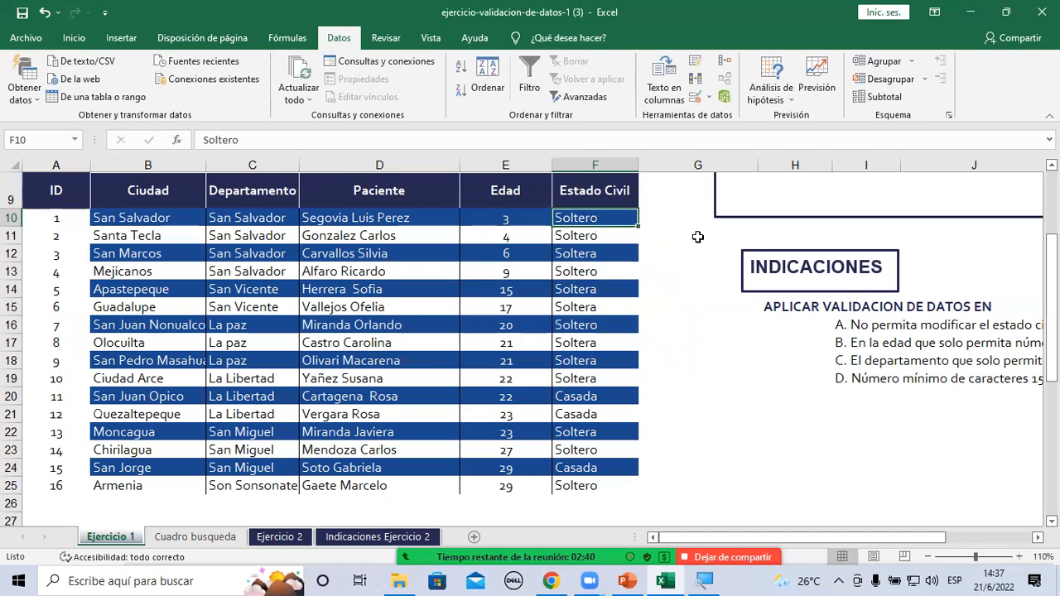
click(698, 237)
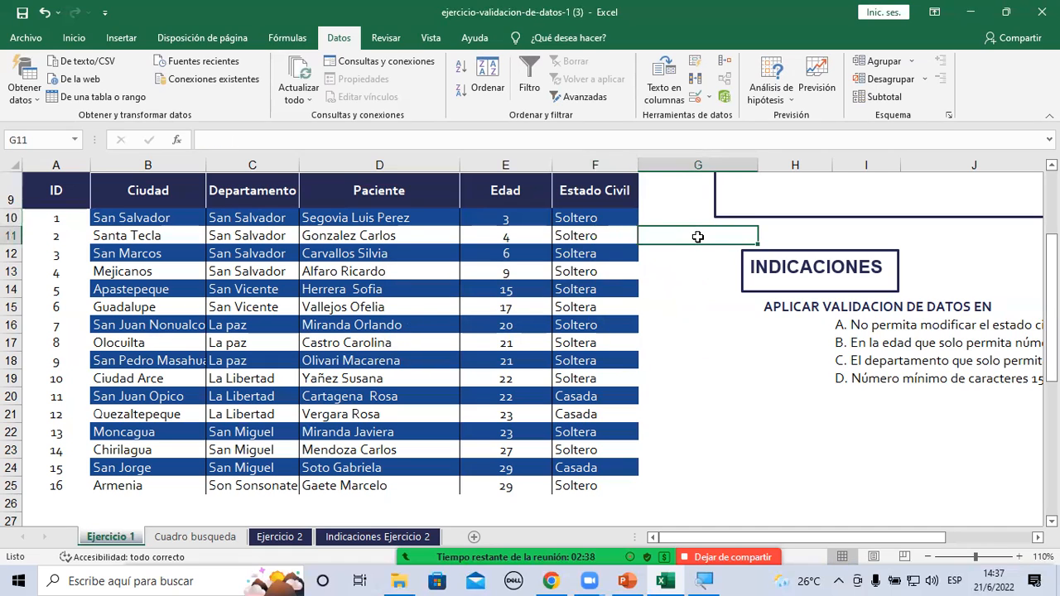